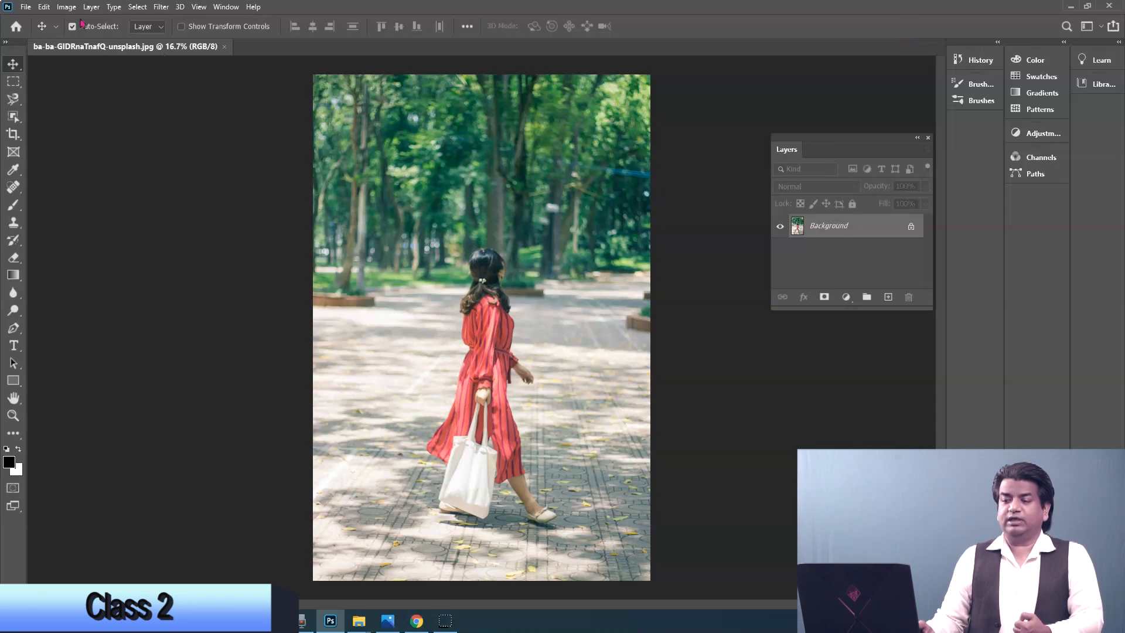
Choose the Rectangular Marquee Tool and convert the locked Background into an editable layer named Layer 0.
{"action": "left_click", "coordinate": [19, 85]}
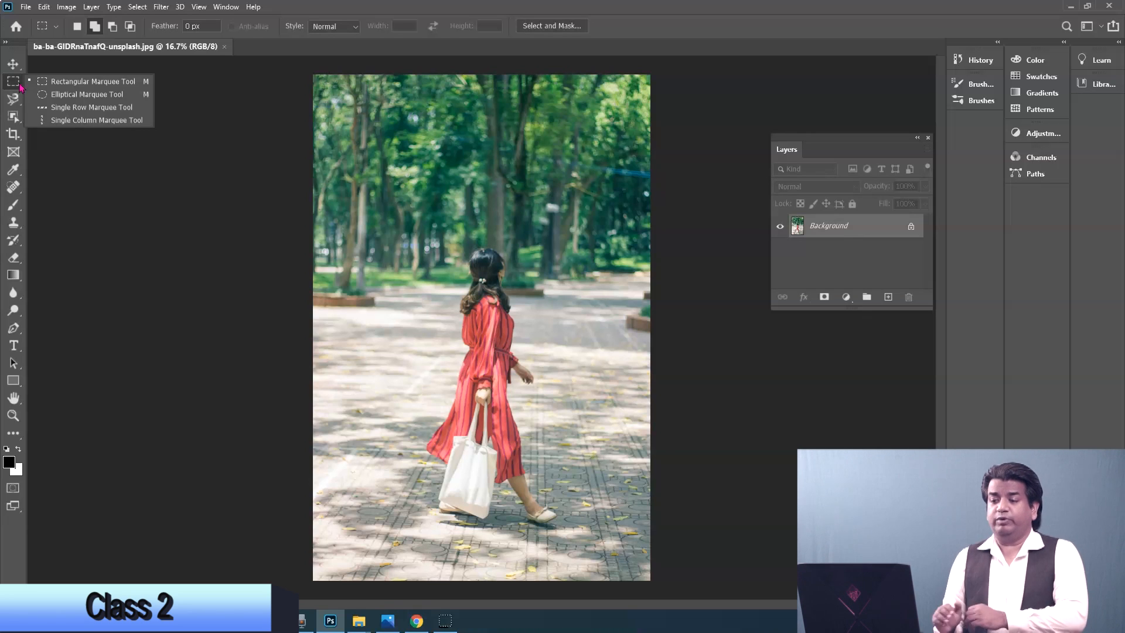
{"action": "left_click", "coordinate": [13, 85]}
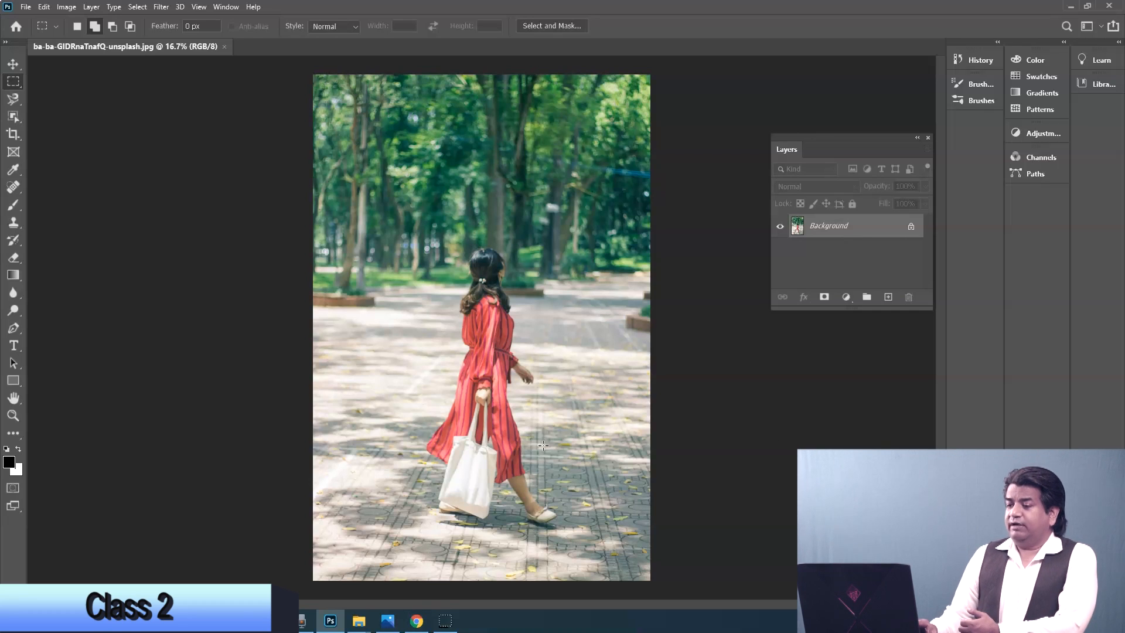
{"action": "double_click", "coordinate": [867, 234]}
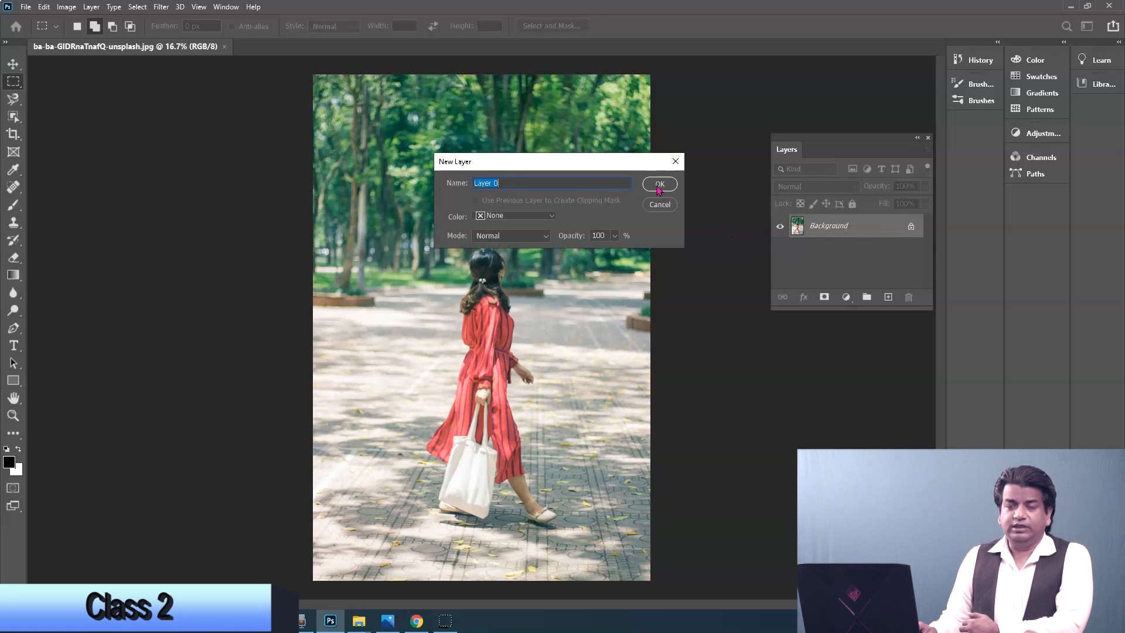
{"action": "left_click", "coordinate": [659, 184]}
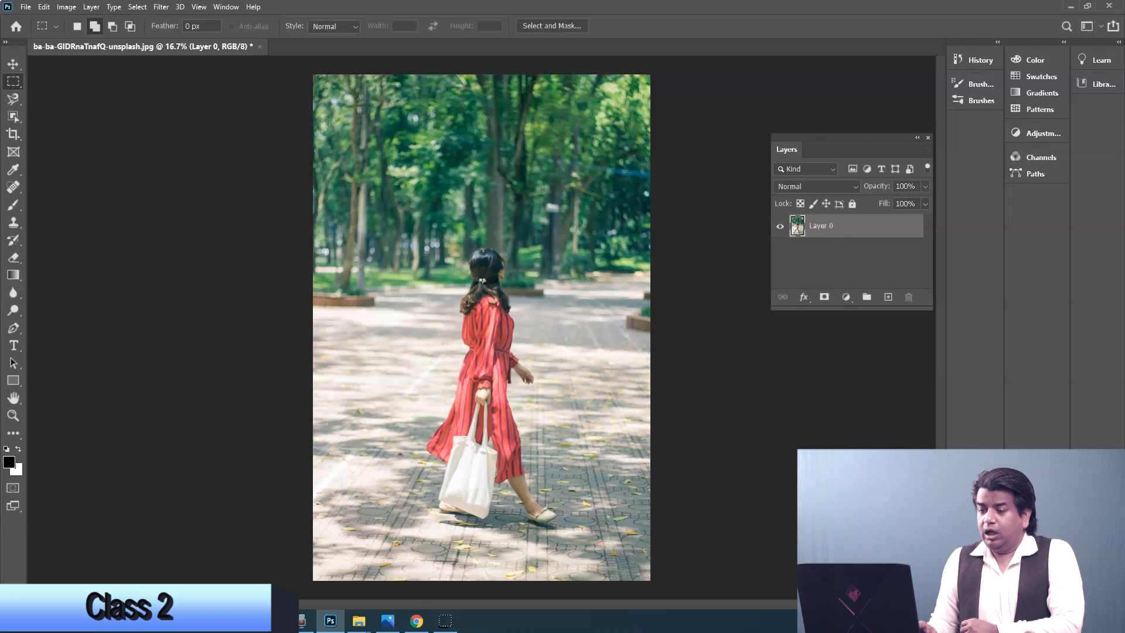
With the Rectangular Marquee in New Selection mode, select an area about 1632 by 1062 px around the woman's head and shoulders.
{"action": "right_click", "coordinate": [11, 83]}
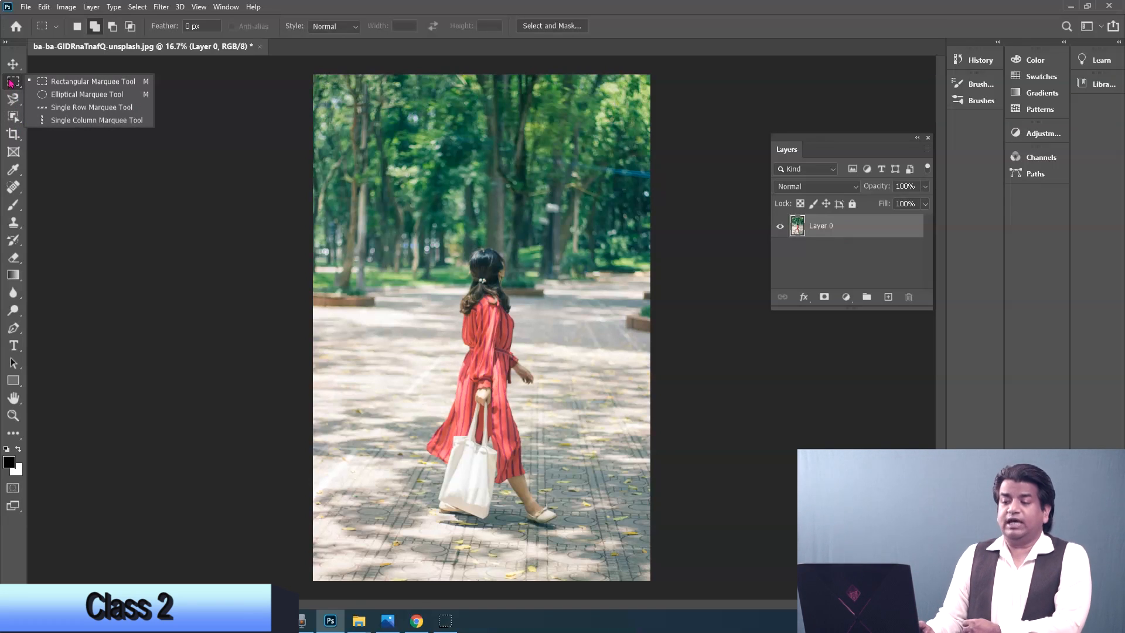
{"action": "key", "text": "v"}
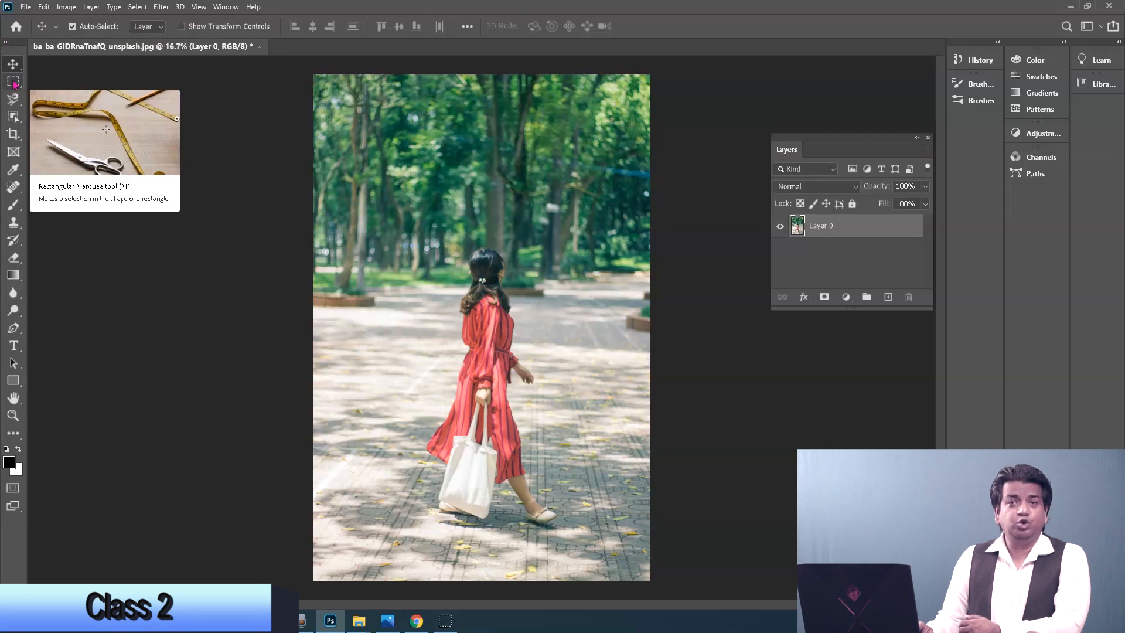
{"action": "left_click_drag", "start_coordinate": [13, 82], "coordinate": [67, 79]}
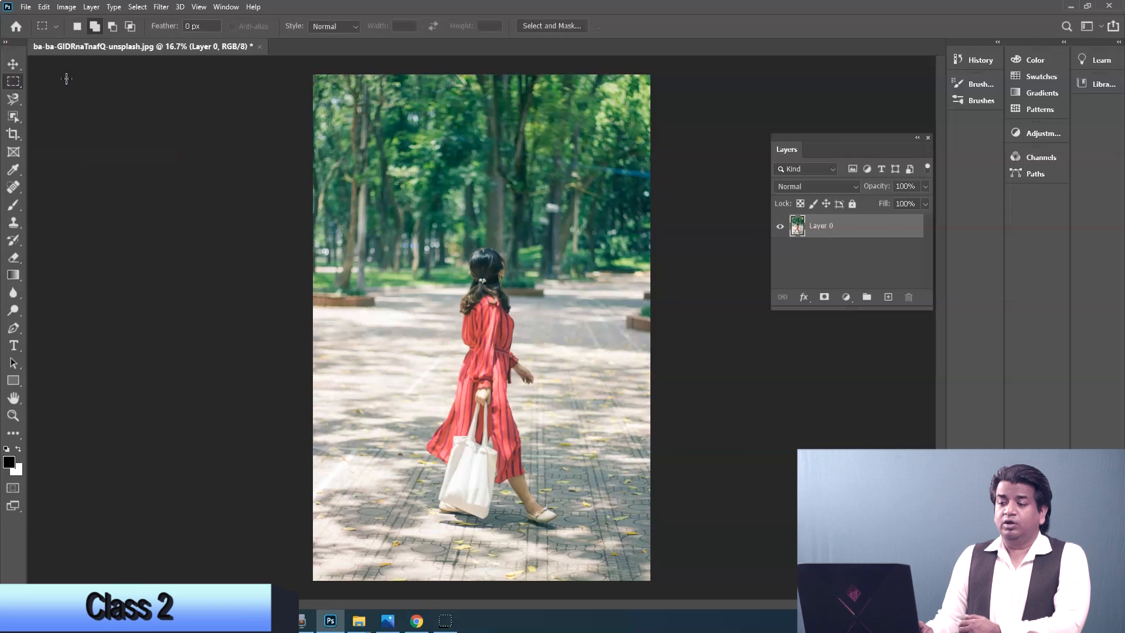
{"action": "left_click", "coordinate": [77, 26]}
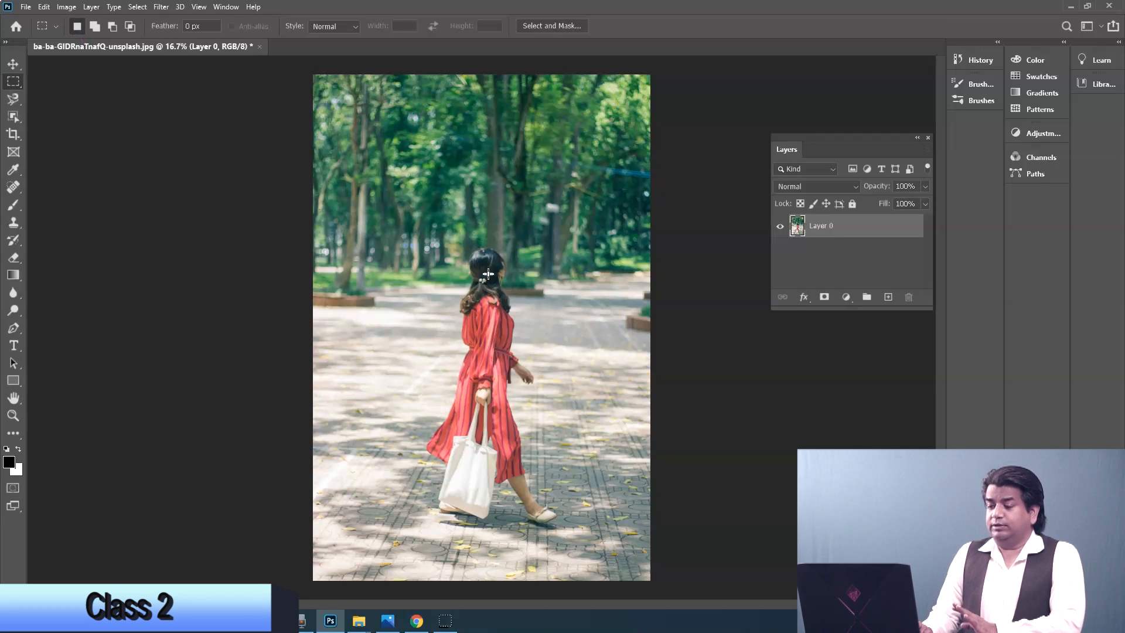
{"action": "left_click_drag", "start_coordinate": [421, 220], "coordinate": [582, 324]}
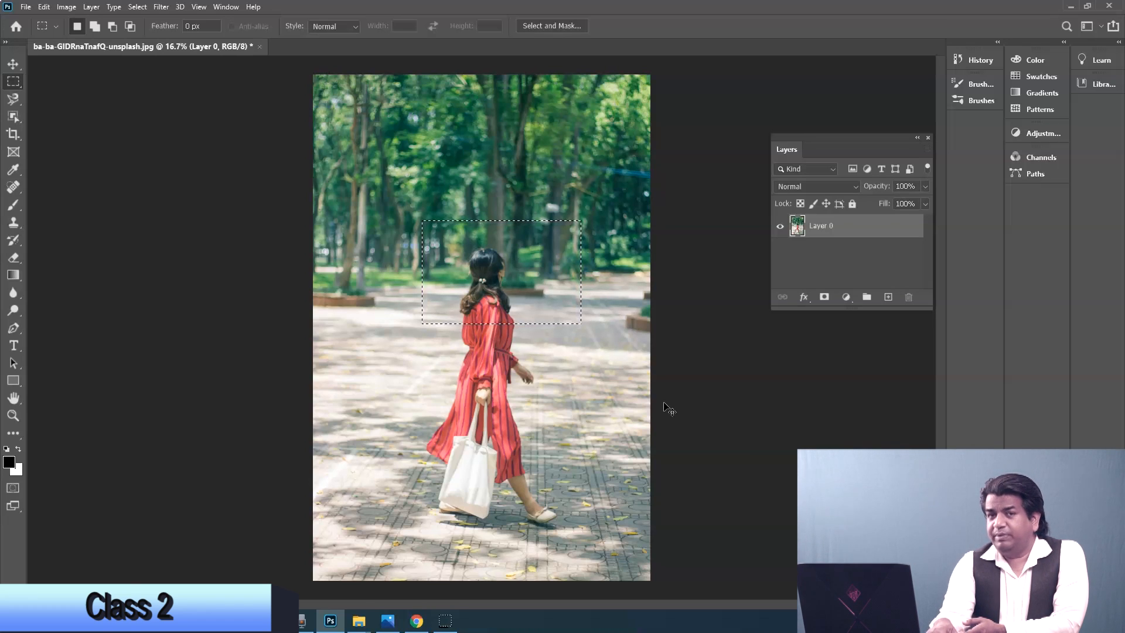
Try copying the selected head area onto a new layer, previewing it with Layer 0 hidden and shown.
{"action": "key", "text": "ctrl+j"}
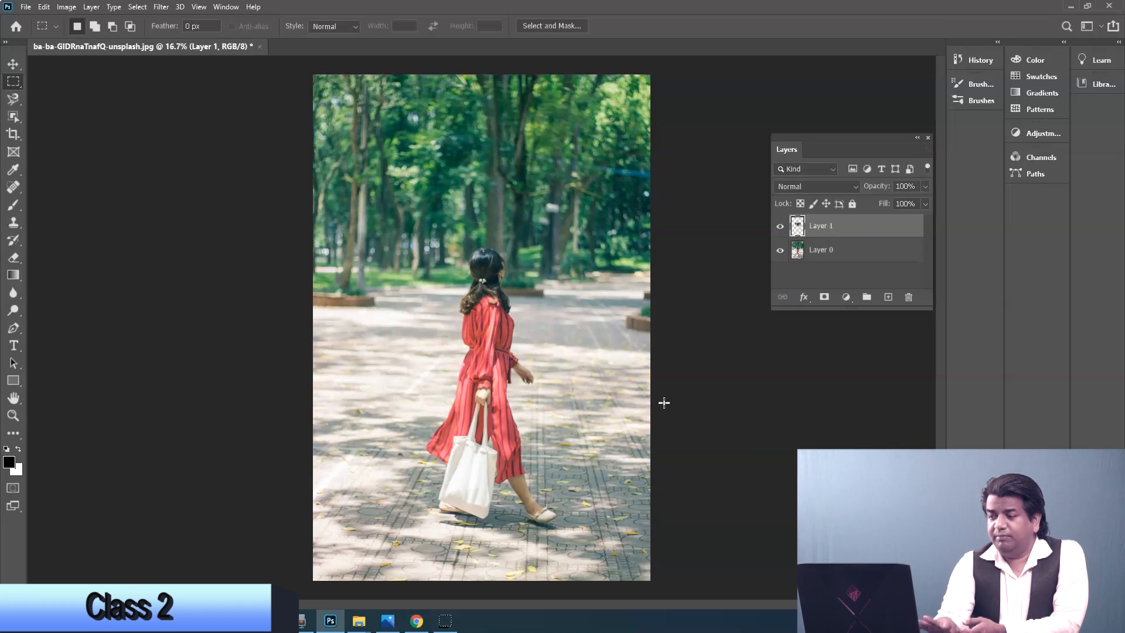
{"action": "left_click", "coordinate": [780, 252]}
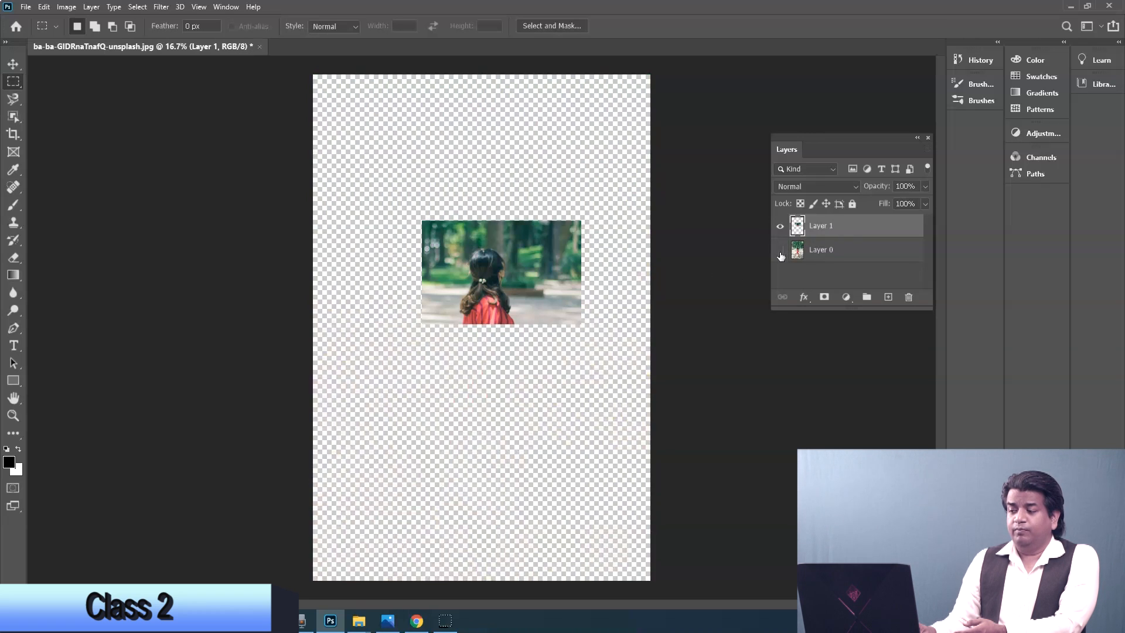
{"action": "left_click", "coordinate": [780, 252]}
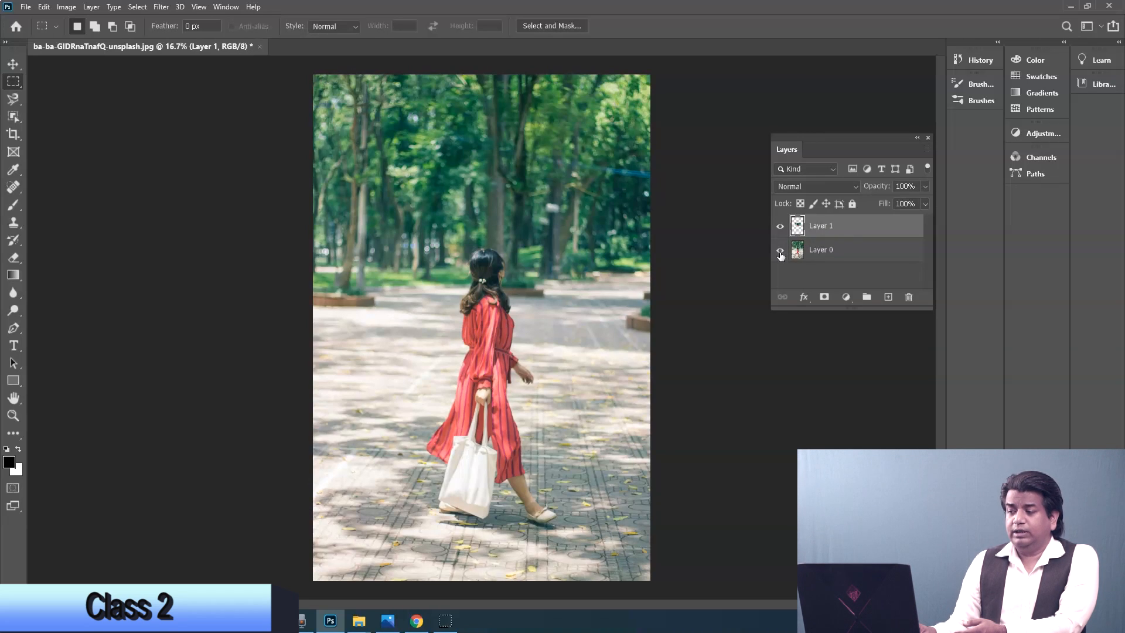
{"action": "left_click", "coordinate": [781, 252]}
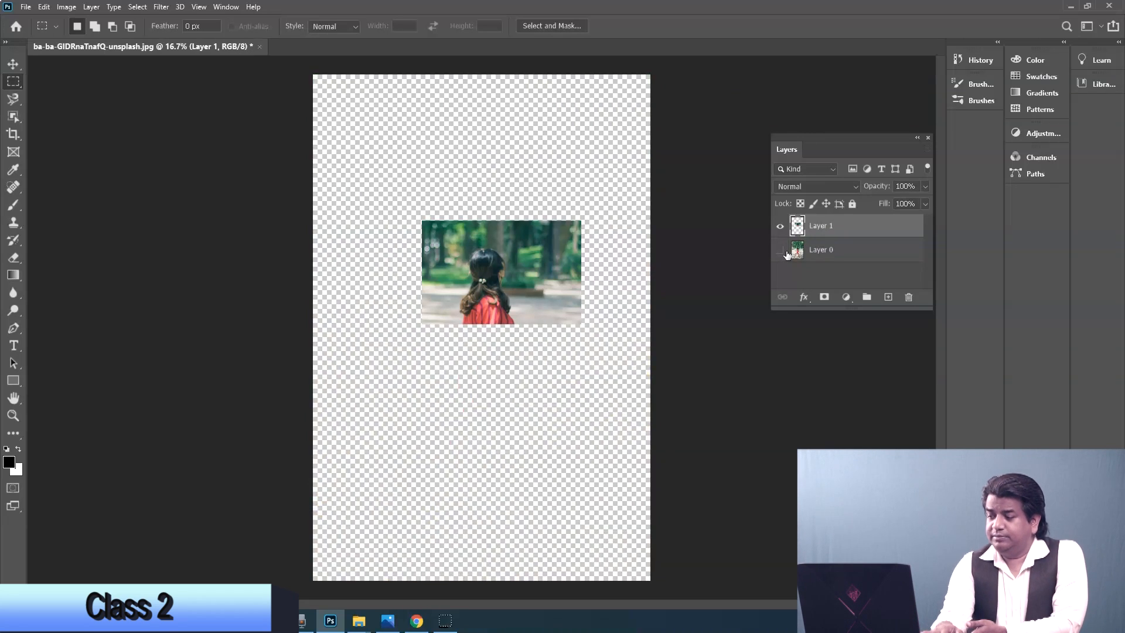
{"action": "left_click", "coordinate": [781, 252]}
{"action": "key", "text": "ctrl+z"}
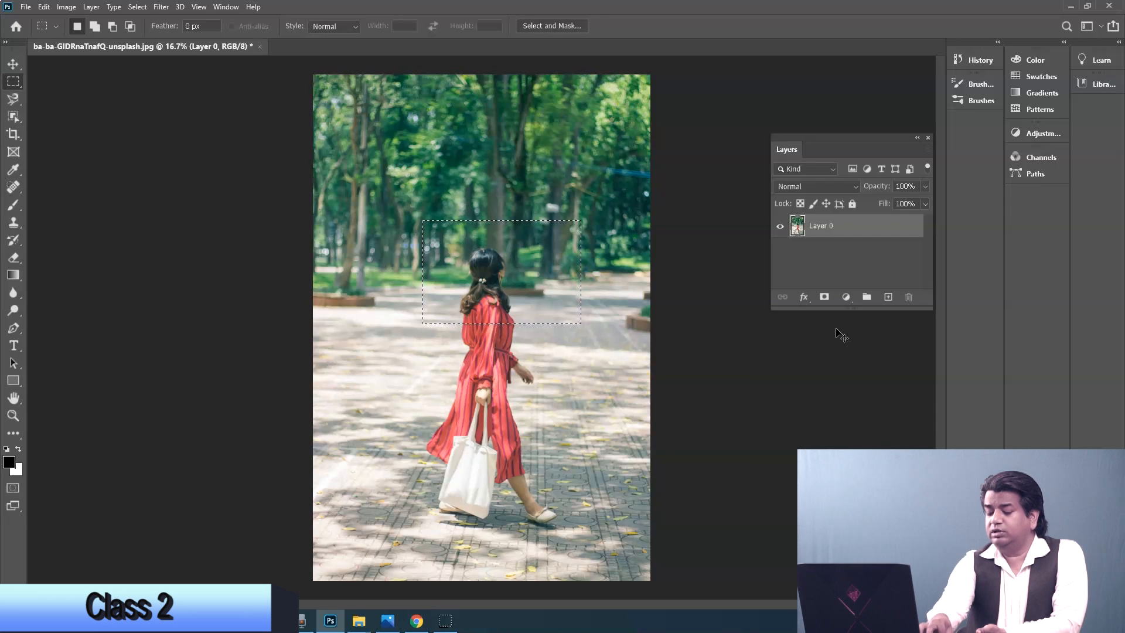
Copy the head selection to its own layer again, toggle Layer 0's visibility, and undo the copy.
{"action": "key", "text": "ctrl+j"}
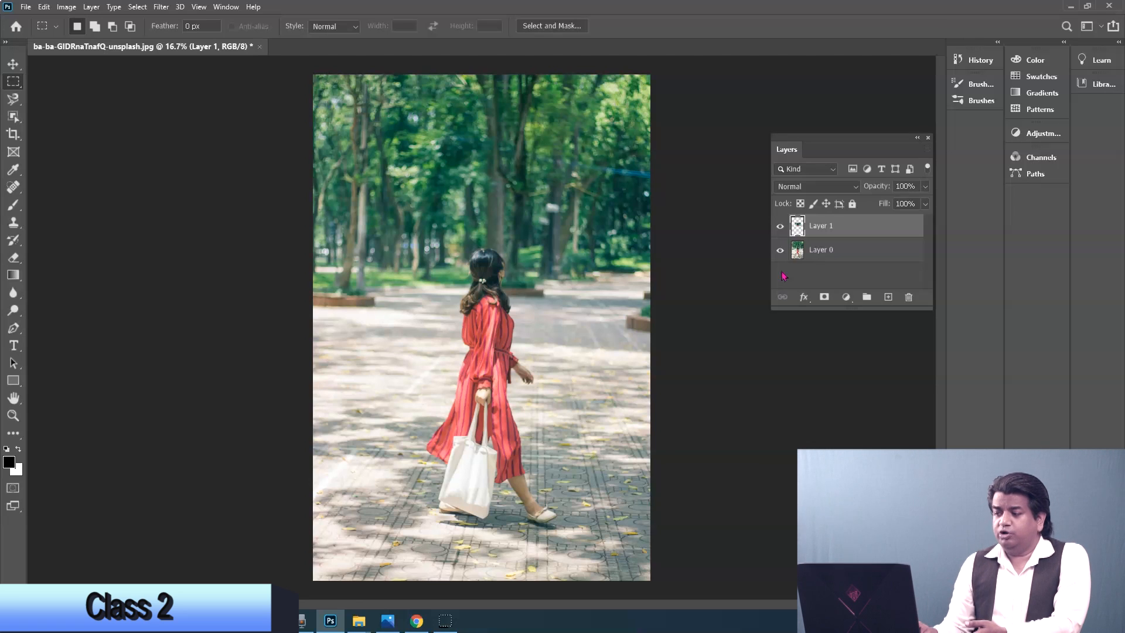
{"action": "left_click", "coordinate": [780, 250]}
{"action": "left_click", "coordinate": [780, 251]}
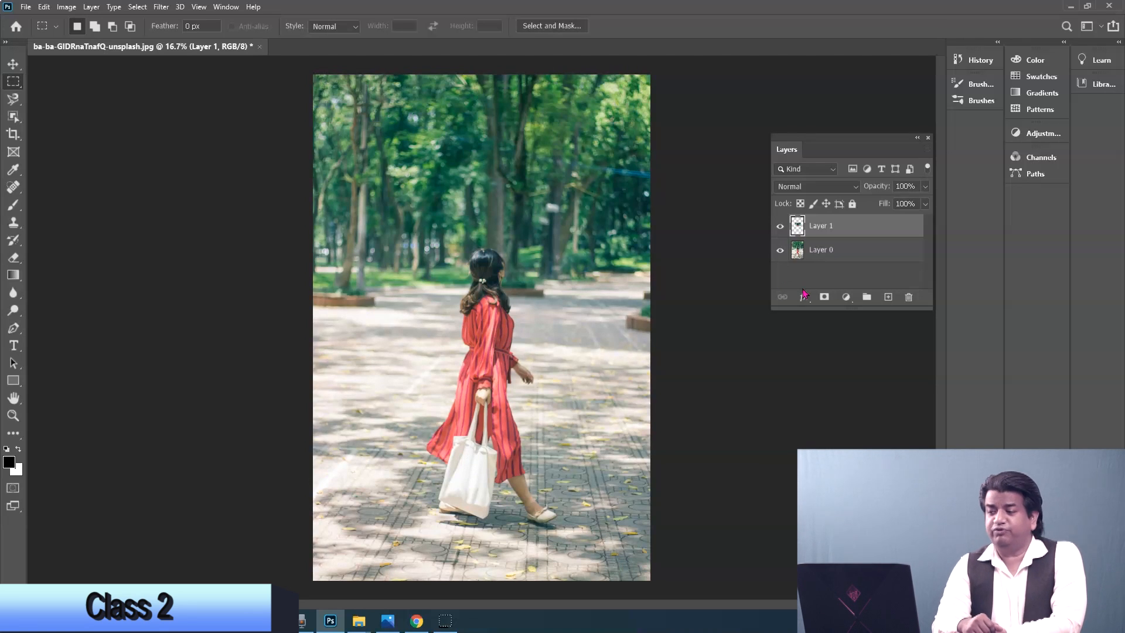
{"action": "key", "text": "ctrl+z"}
{"action": "key", "text": "ctrl+z"}
{"action": "key", "text": "ctrl+z"}
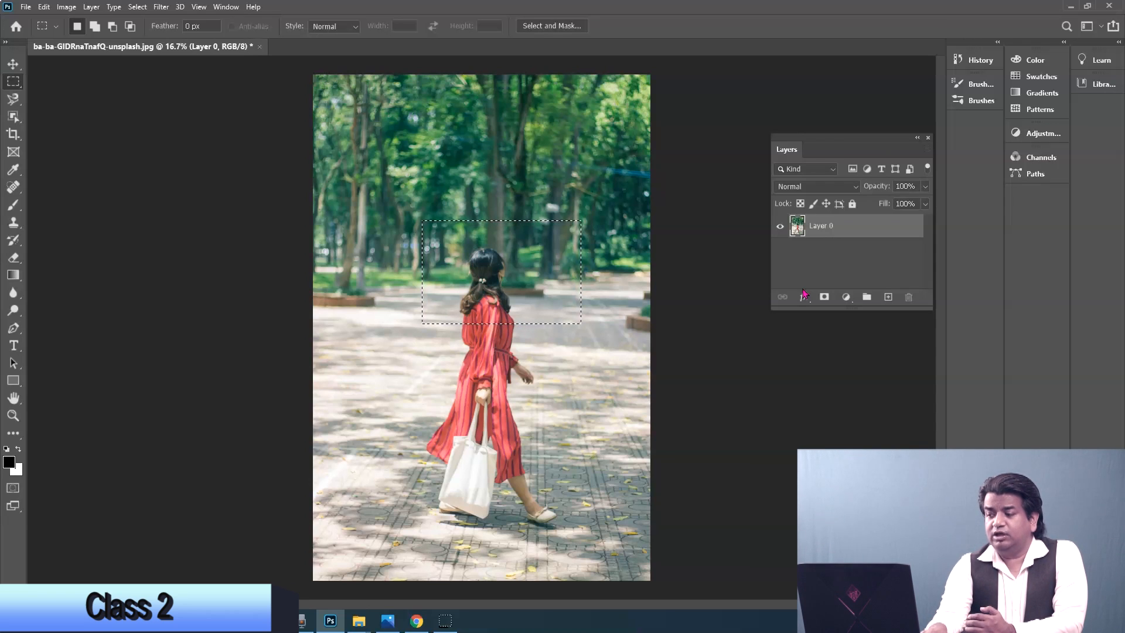
Paste the copied head area into a new 1632 x 1062 px clipboard-sized document, and close that document without saving.
{"action": "key", "text": "ctrl+n"}
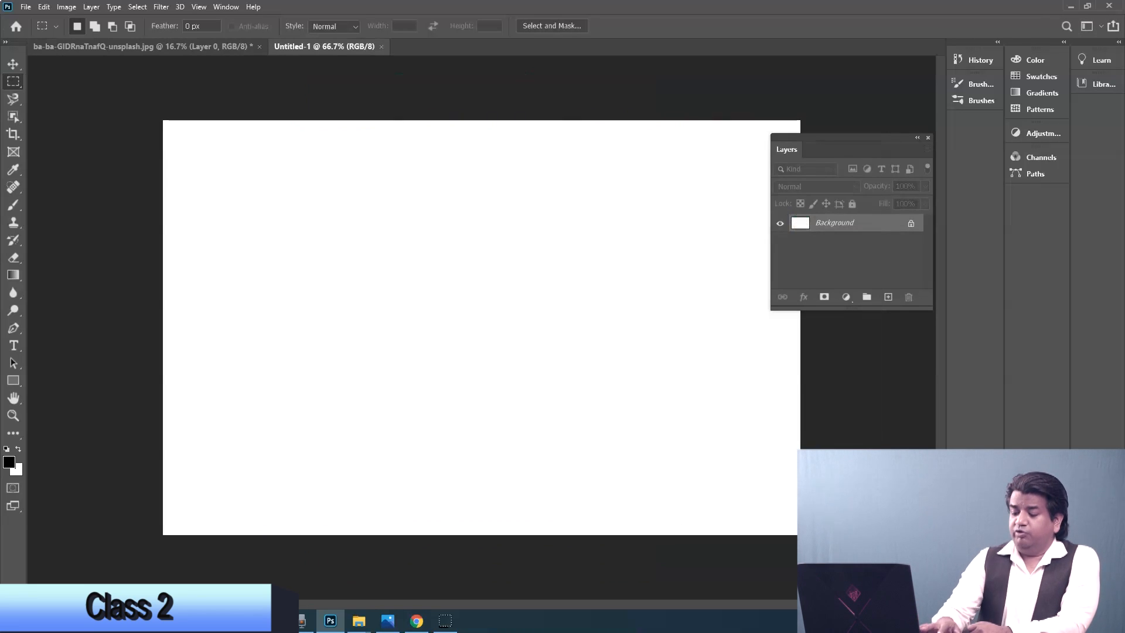
{"action": "key", "text": "ctrl+v"}
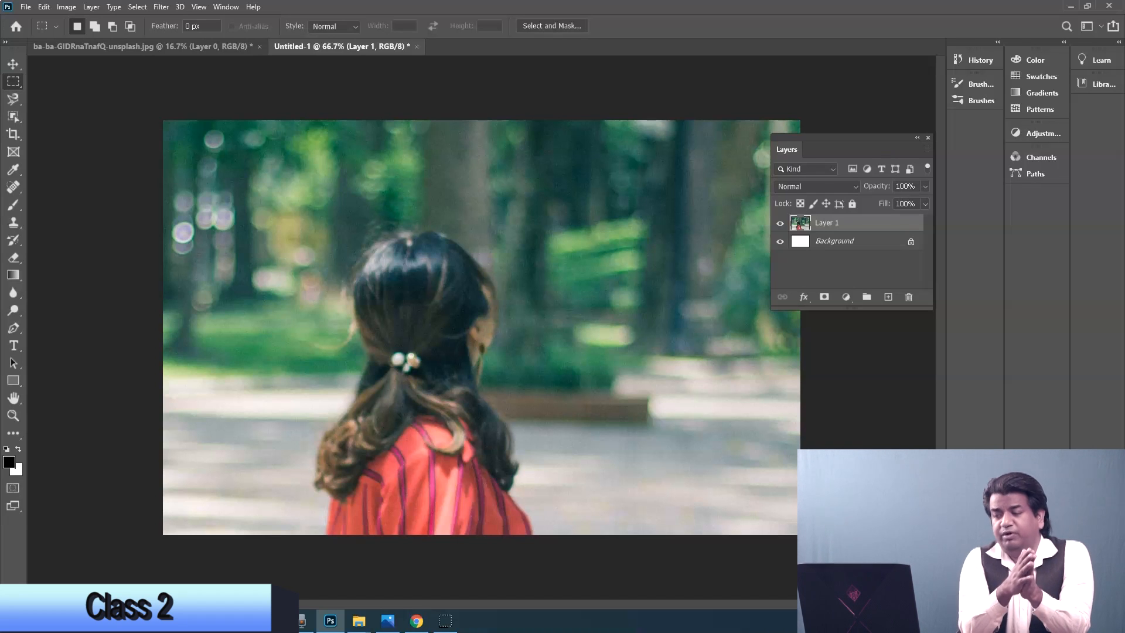
{"action": "left_click", "coordinate": [417, 46]}
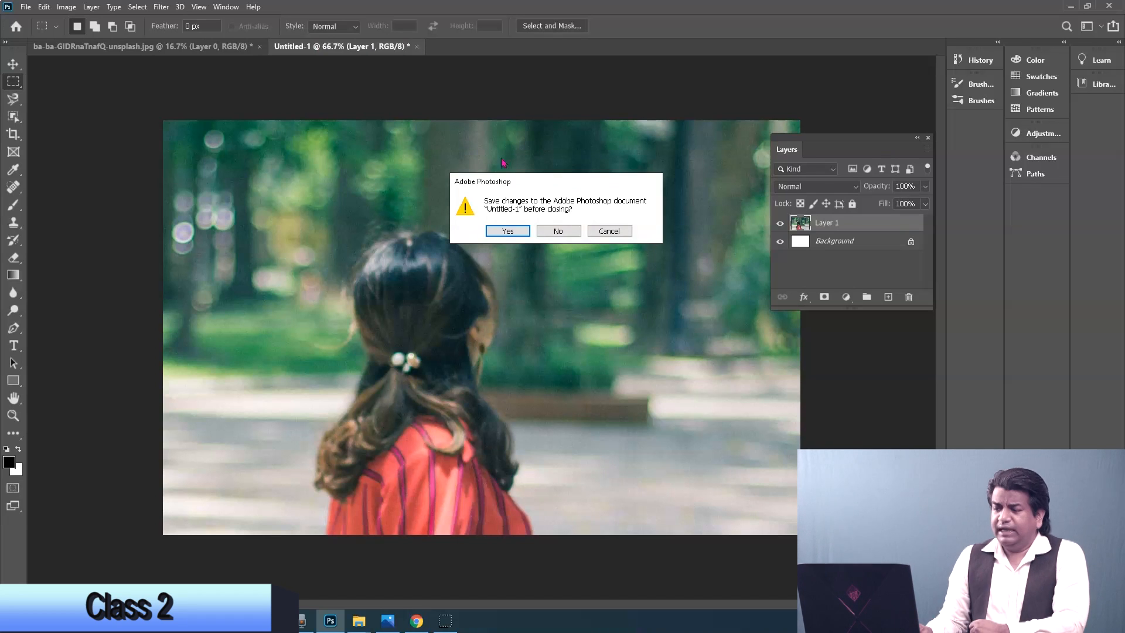
{"action": "left_click", "coordinate": [557, 233]}
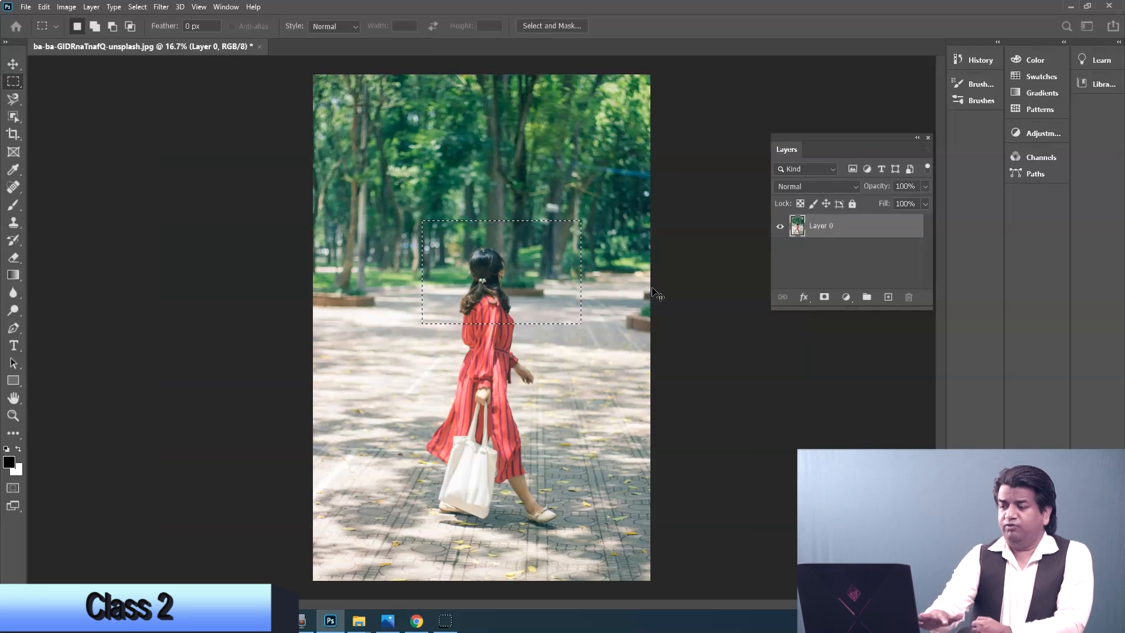
Paste the head area into a new 16 x 12 cm Default Photoshop Size document, and close it without saving.
{"action": "key", "text": "ctrl+n"}
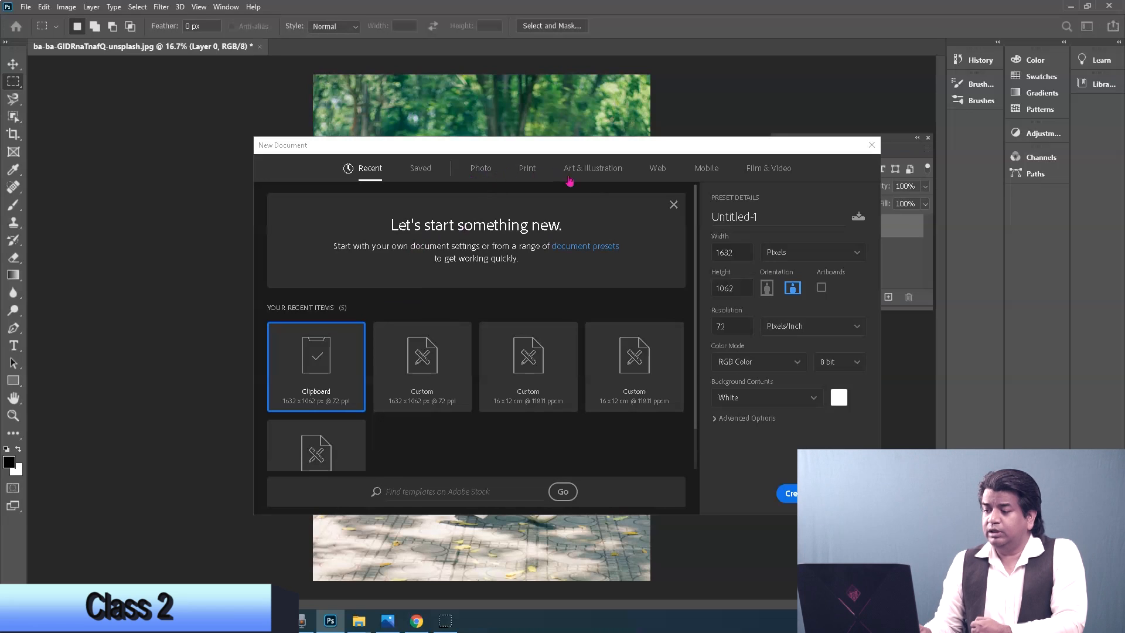
{"action": "left_click", "coordinate": [477, 172]}
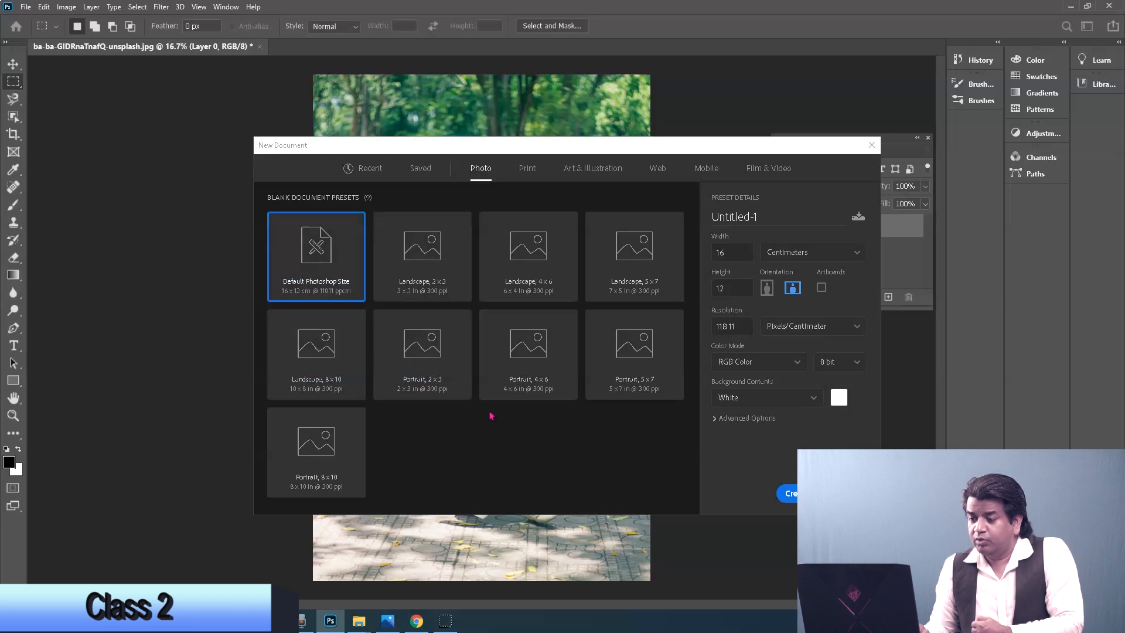
{"action": "left_click", "coordinate": [787, 494]}
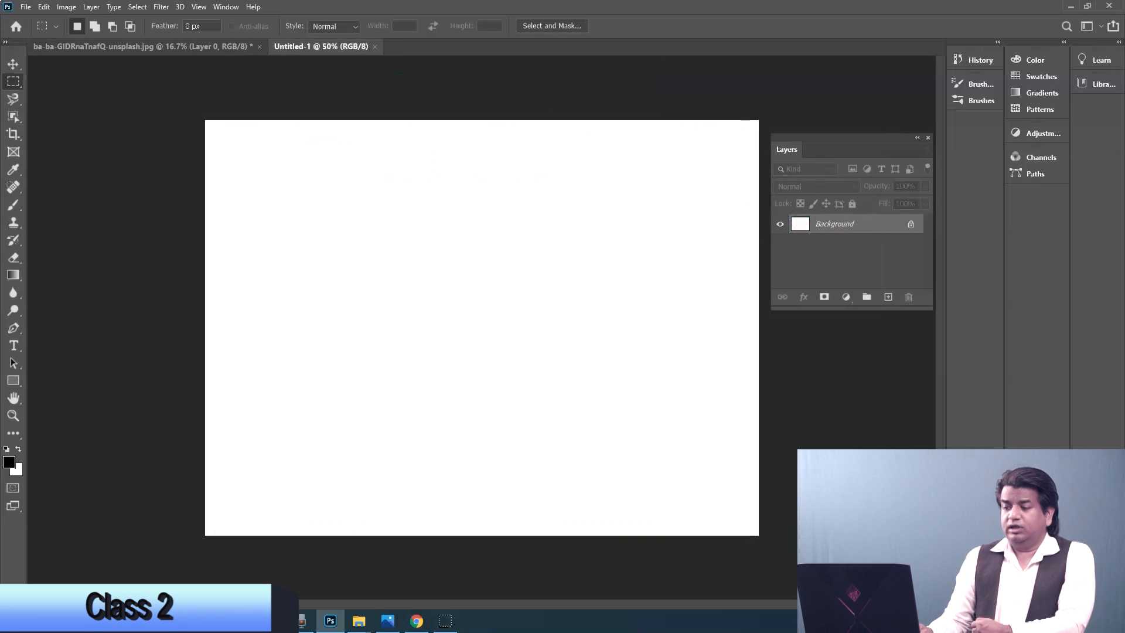
{"action": "key", "text": "ctrl+v"}
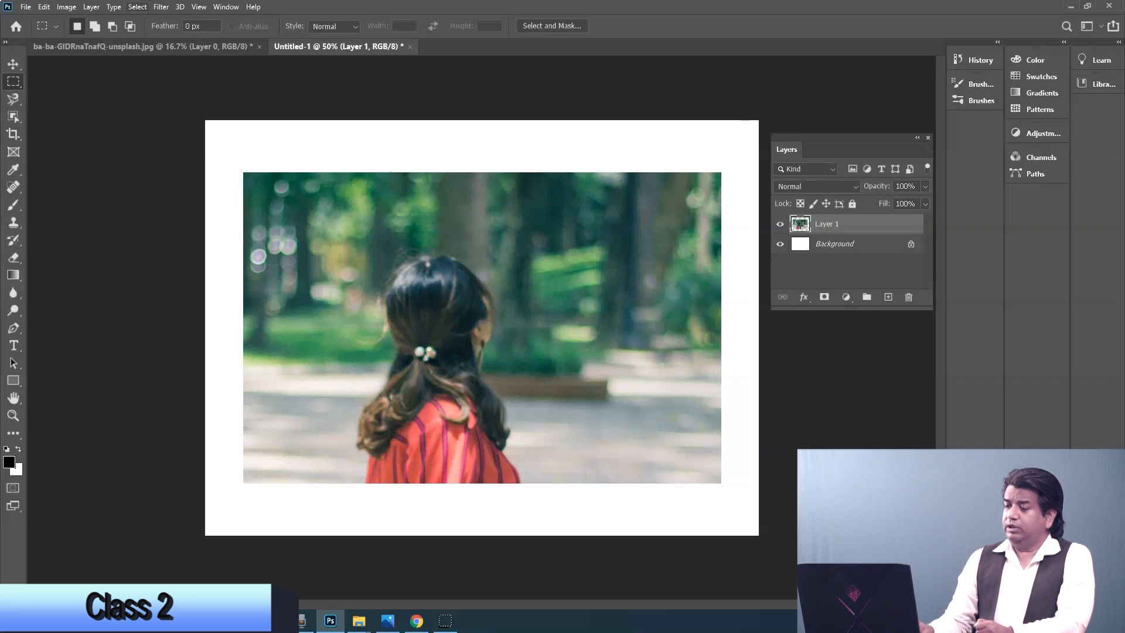
{"action": "left_click", "coordinate": [410, 47]}
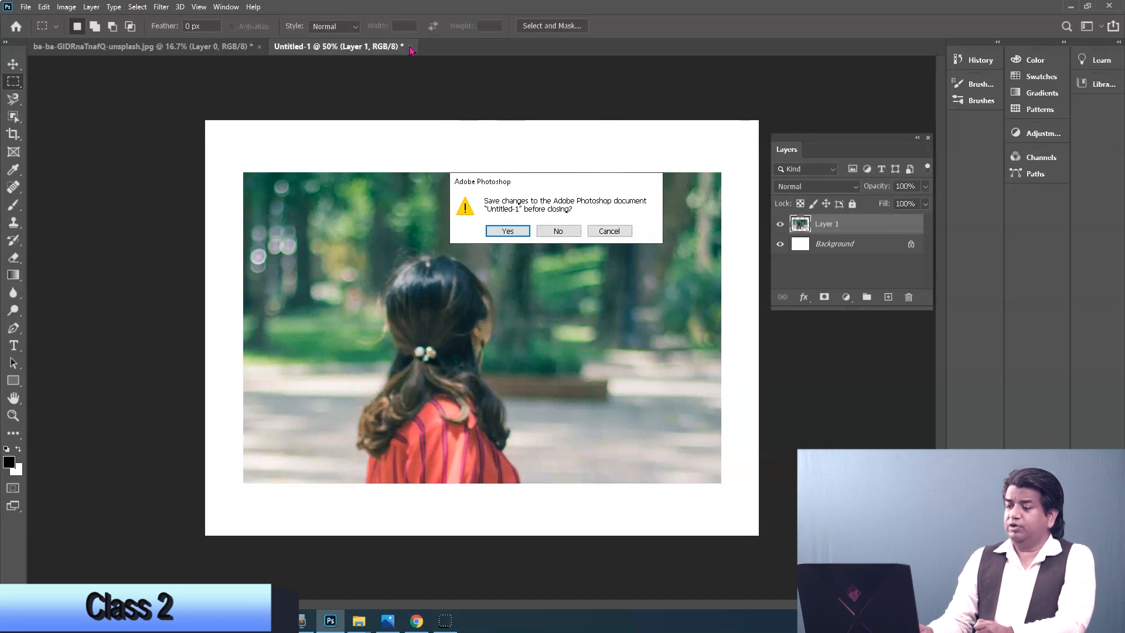
{"action": "left_click", "coordinate": [540, 232]}
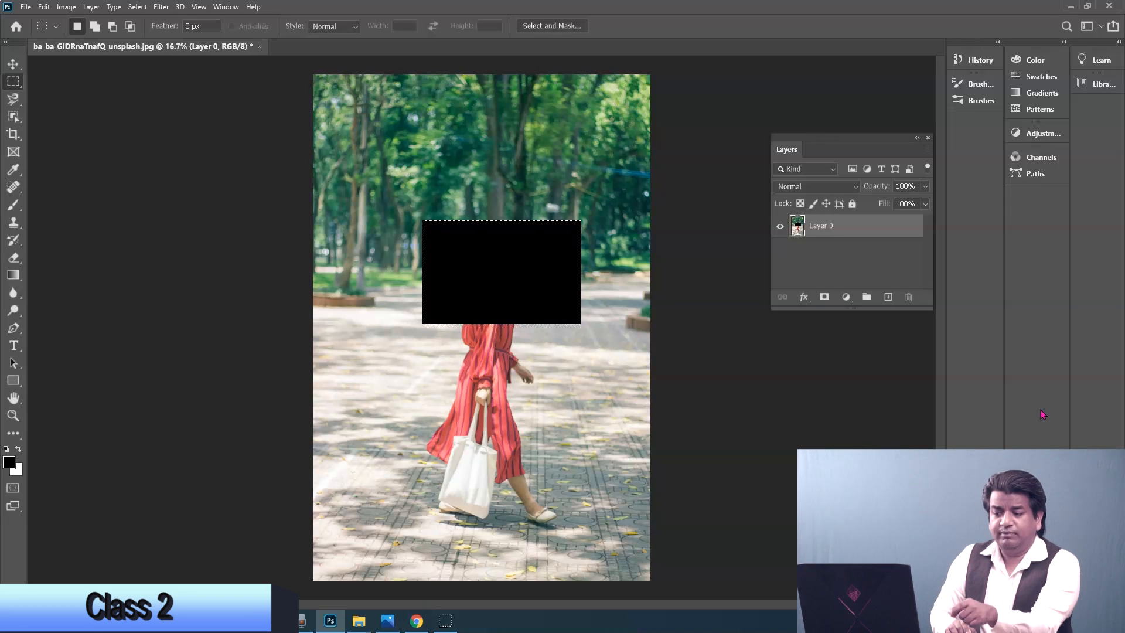
Try filling the head selection with the white background colour, and undo the fills on Layer 0.
{"action": "key", "text": "ctrl+BackSpace"}
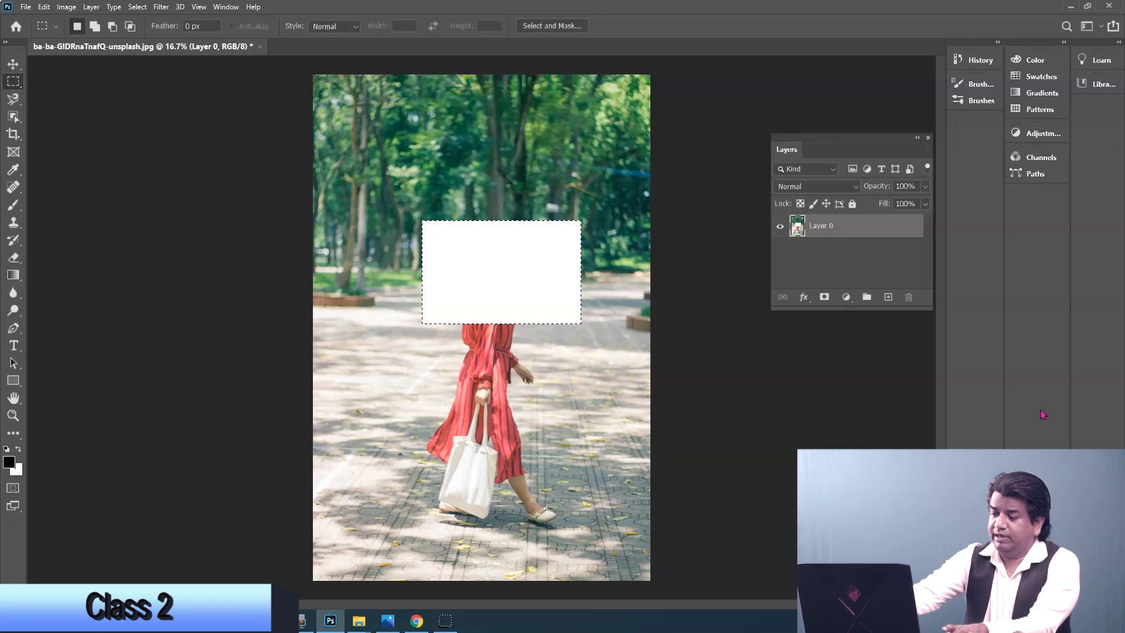
{"action": "key", "text": "ctrl+z"}
{"action": "key", "text": "ctrl+z"}
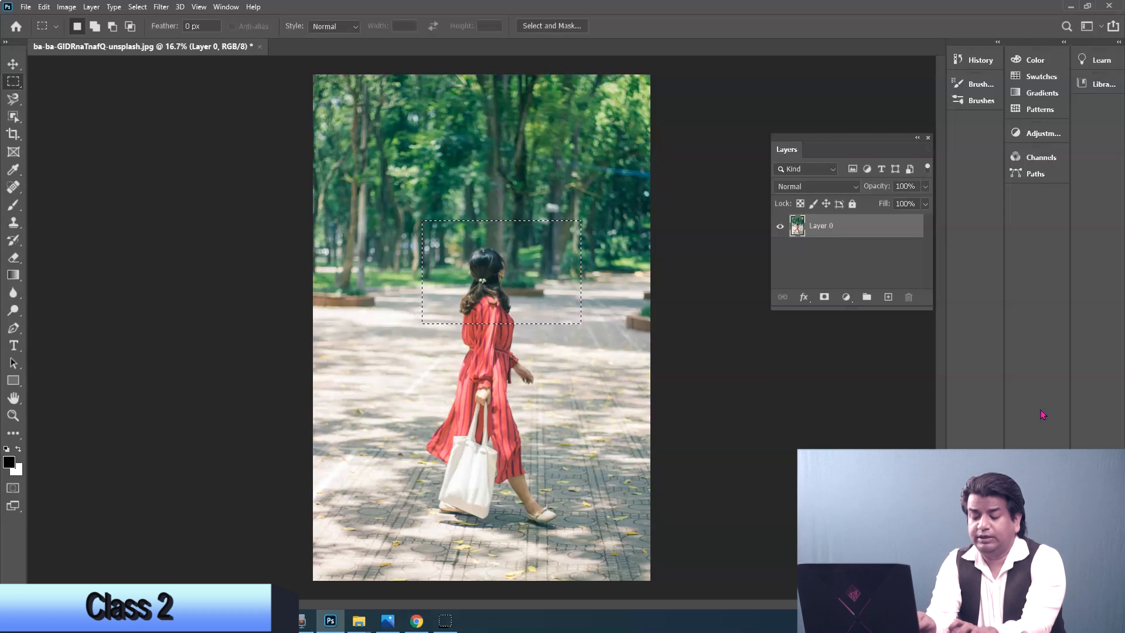
Free Transform the selected head area on Layer 0, enlarging it proportionally to about 165%.
{"action": "key", "text": "ctrl+t"}
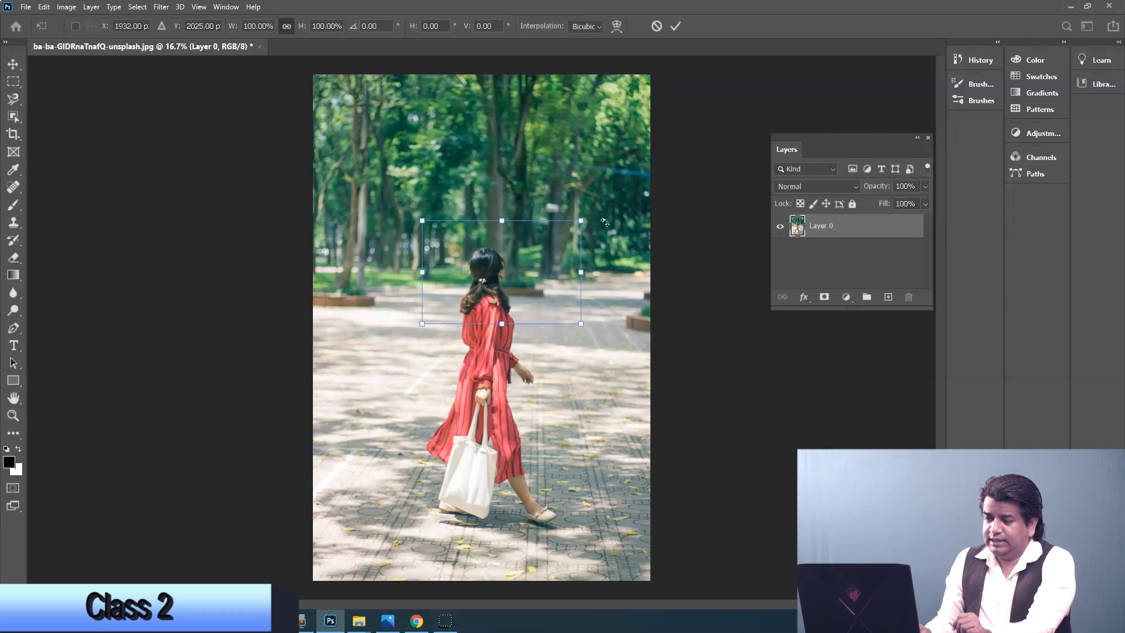
{"action": "left_click_drag", "start_coordinate": [584, 216], "coordinate": [619, 189]}
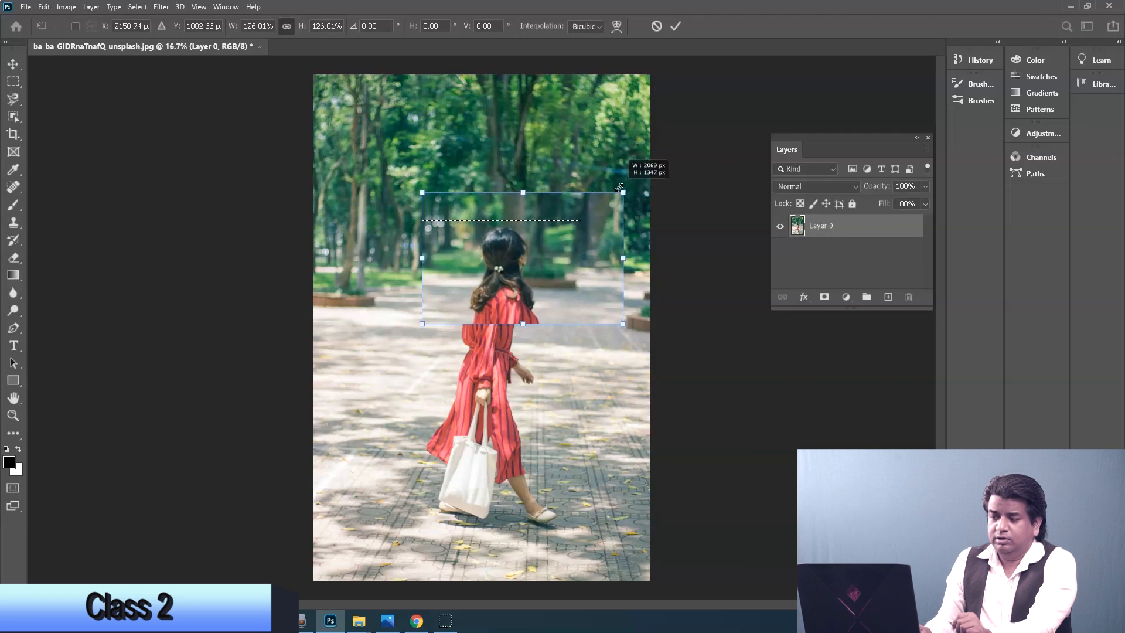
{"action": "left_click_drag", "start_coordinate": [422, 323], "coordinate": [372, 395]}
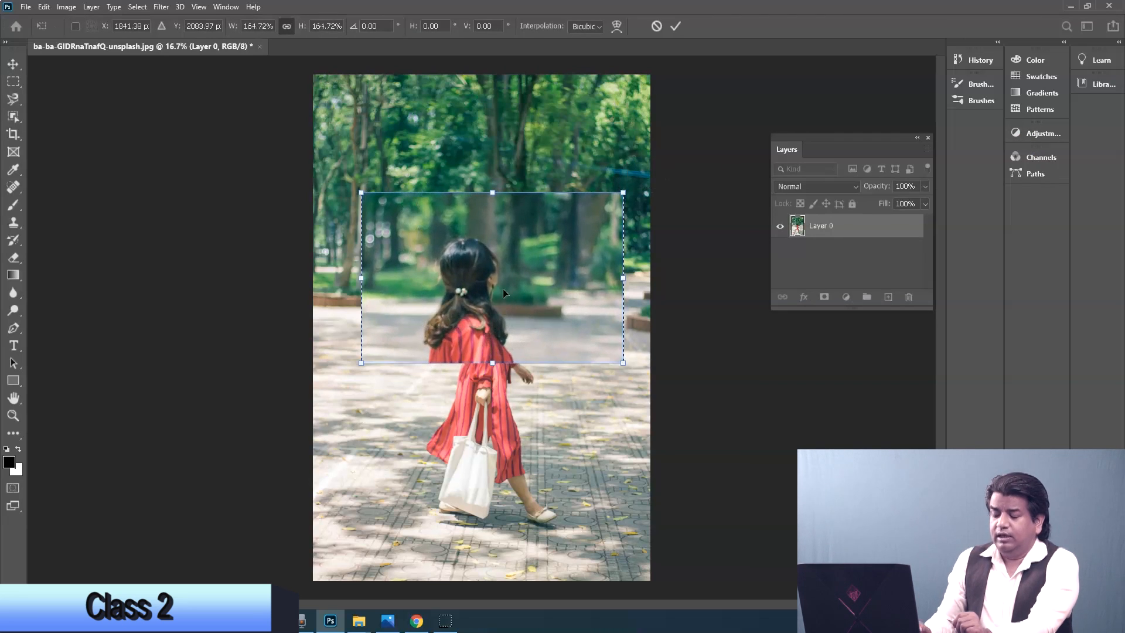
{"action": "key", "text": "Return"}
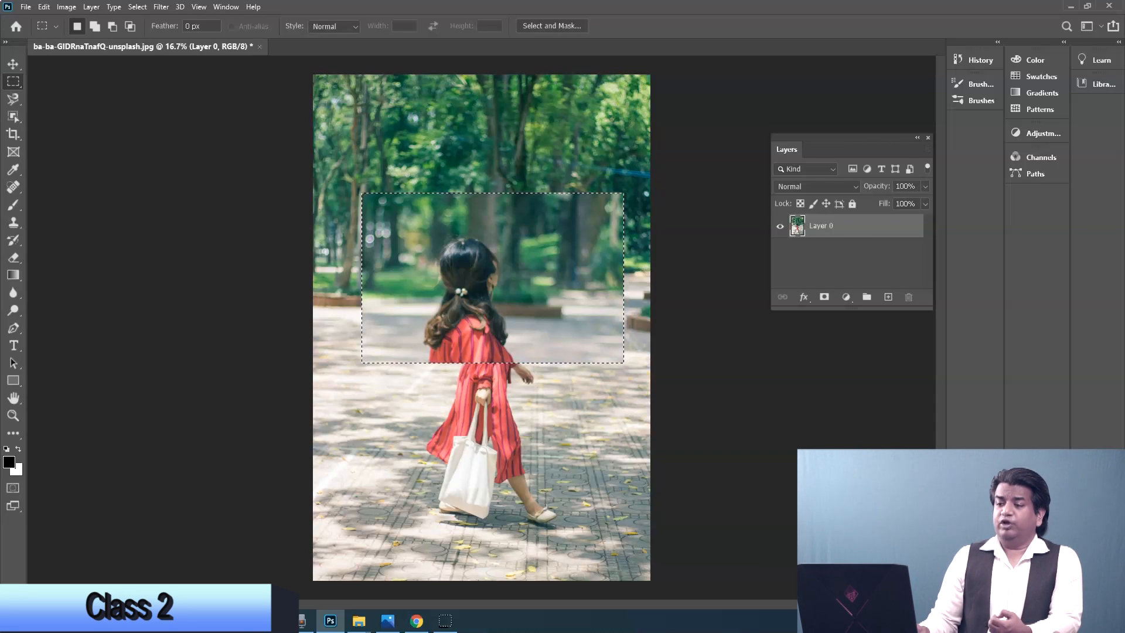
{"action": "left_click", "coordinate": [140, 7]}
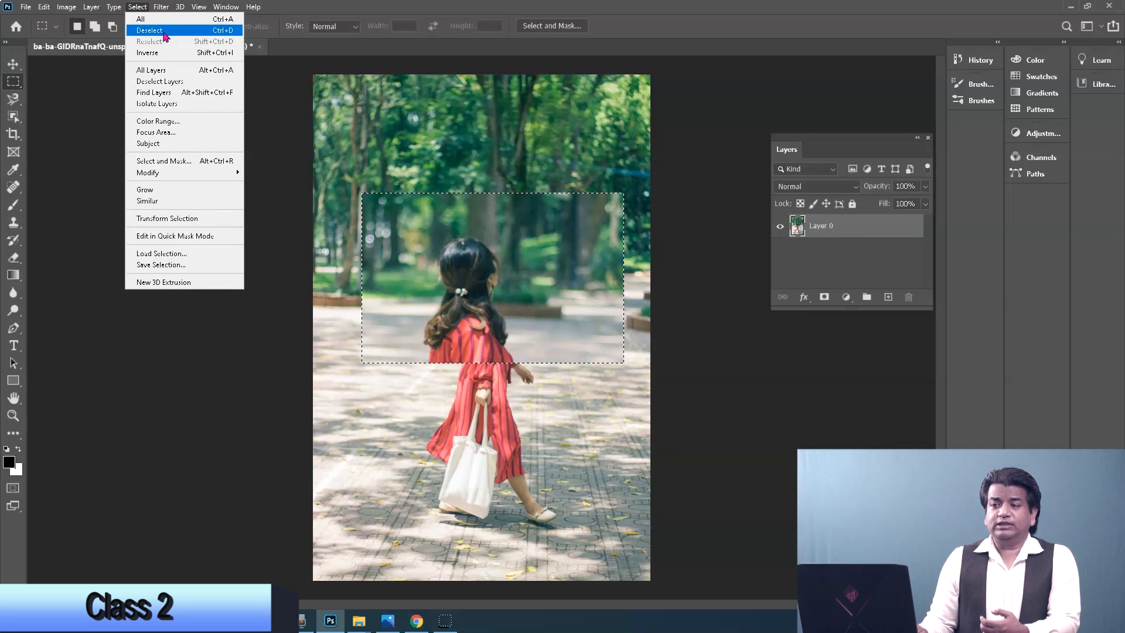
{"action": "left_click", "coordinate": [226, 417]}
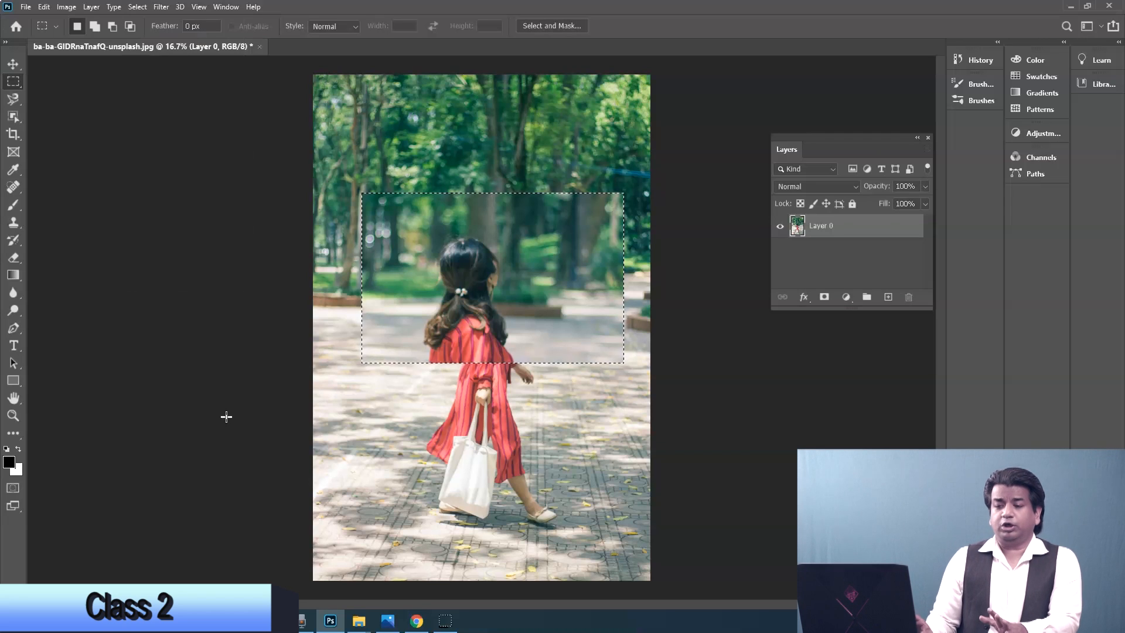
Undo the enlargement of the head area on Layer 0 and clear the selection.
{"action": "key", "text": "ctrl+d"}
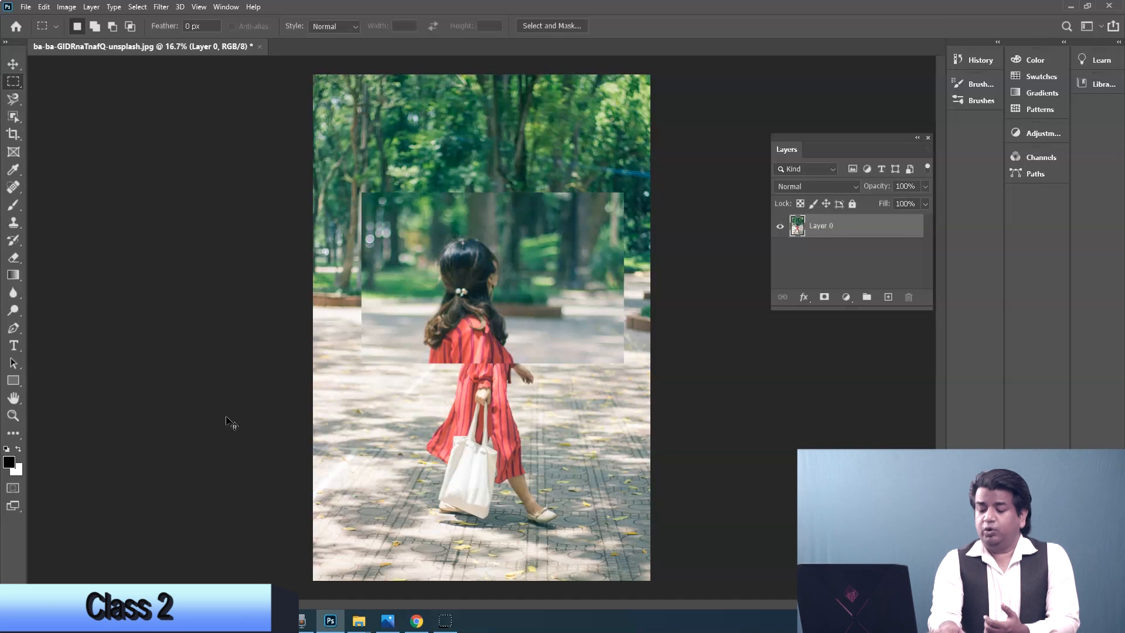
{"action": "key", "text": "ctrl+z"}
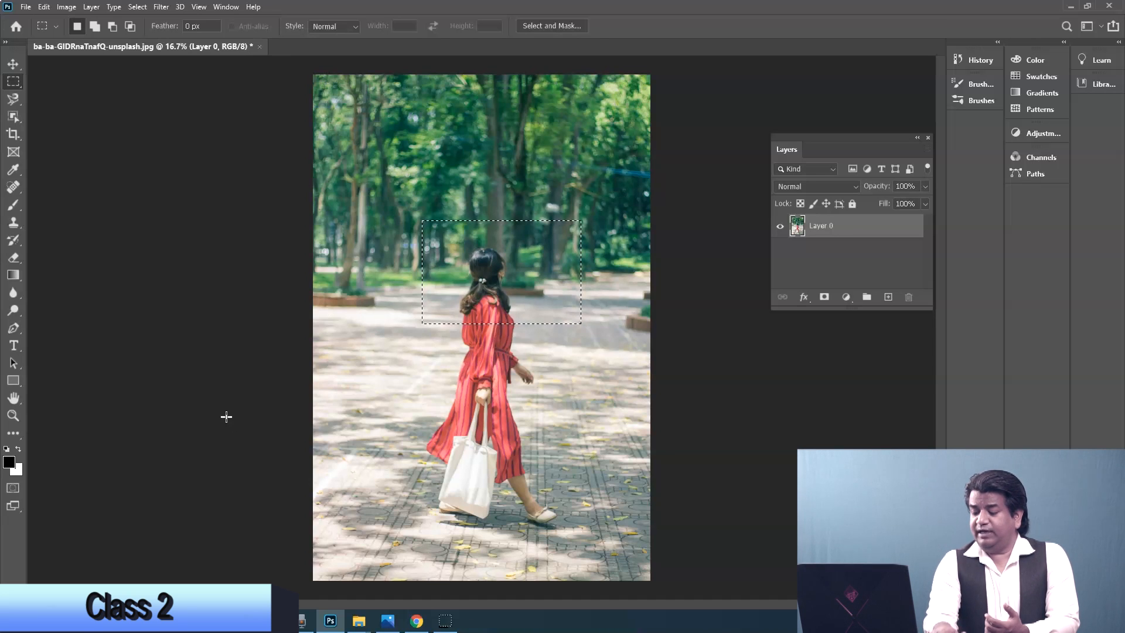
{"action": "left_click", "coordinate": [226, 416]}
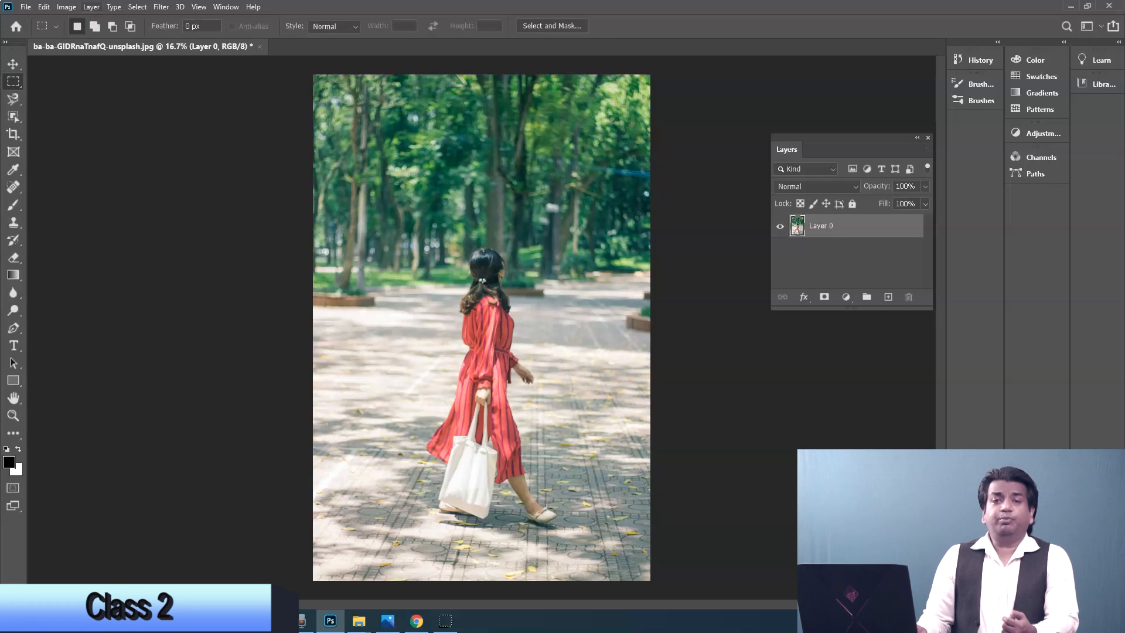
Draw successive replacement selections over the woman with the Rectangular Marquee Tool in New Selection mode, ending with a tall rectangle over her back.
{"action": "left_click", "coordinate": [15, 86]}
{"action": "left_click", "coordinate": [54, 82]}
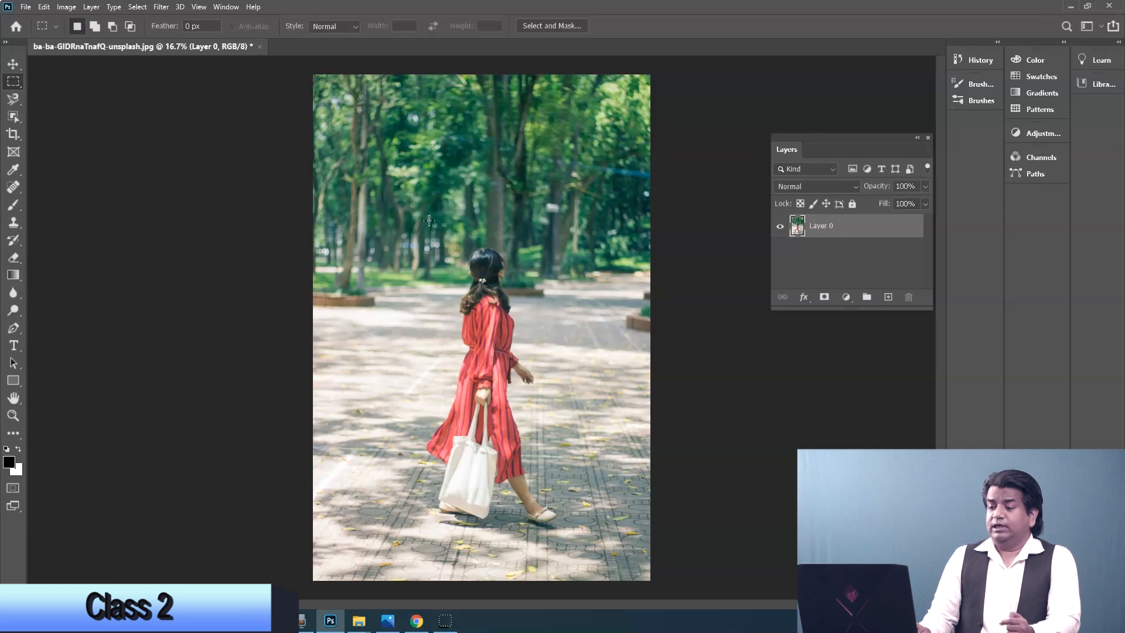
{"action": "left_click_drag", "start_coordinate": [425, 215], "coordinate": [561, 303]}
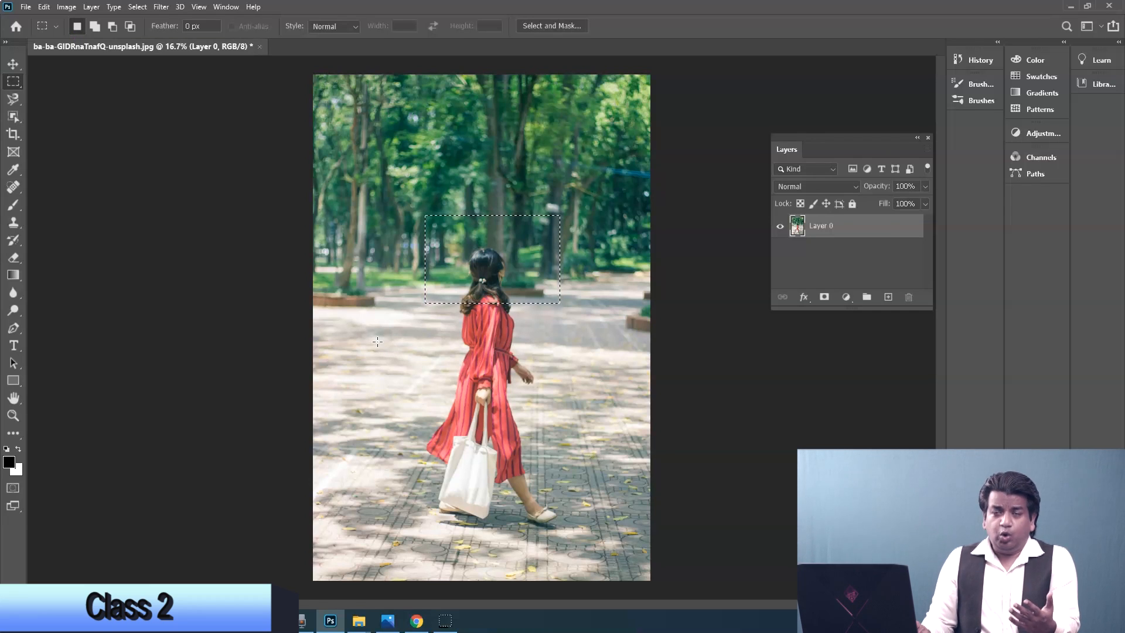
{"action": "left_click_drag", "start_coordinate": [377, 334], "coordinate": [563, 392]}
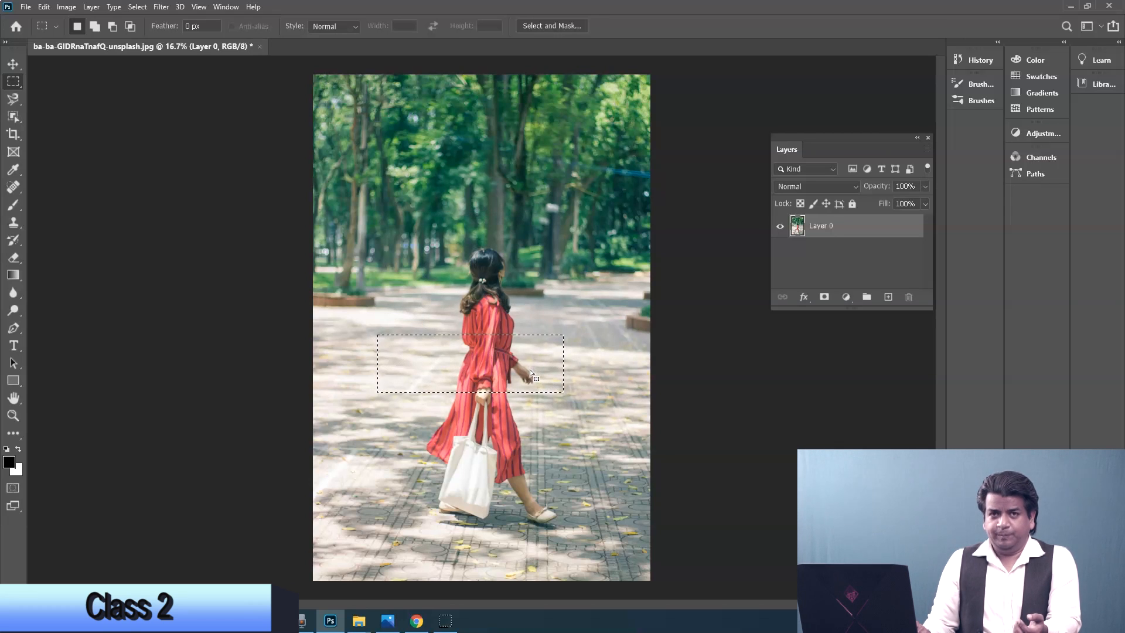
{"action": "left_click_drag", "start_coordinate": [433, 228], "coordinate": [564, 324]}
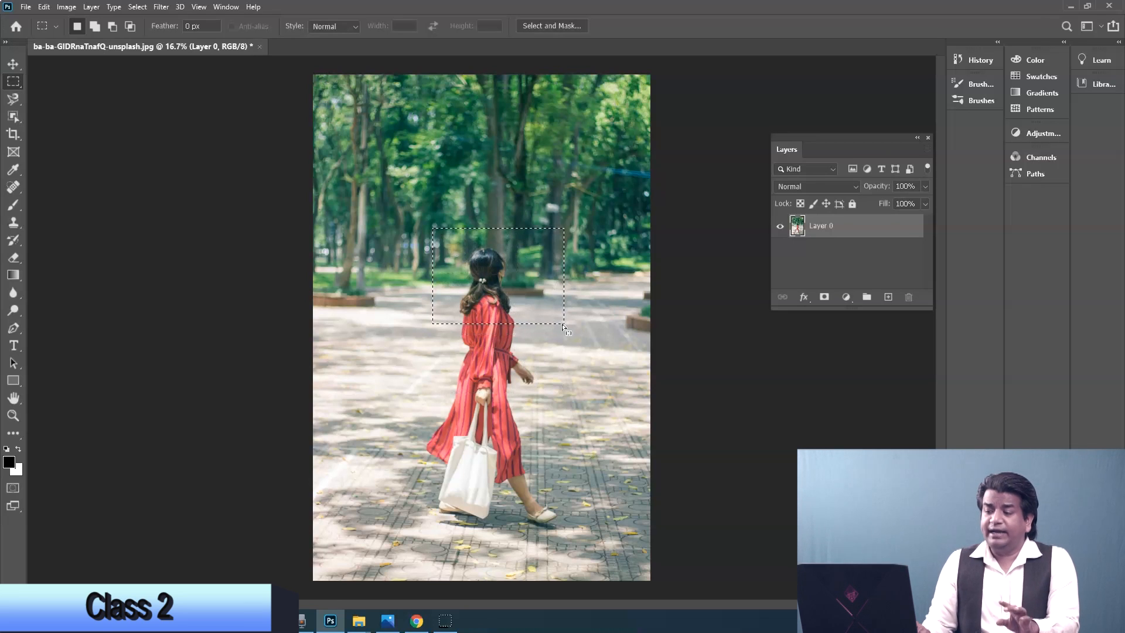
{"action": "left_click_drag", "start_coordinate": [364, 288], "coordinate": [525, 392]}
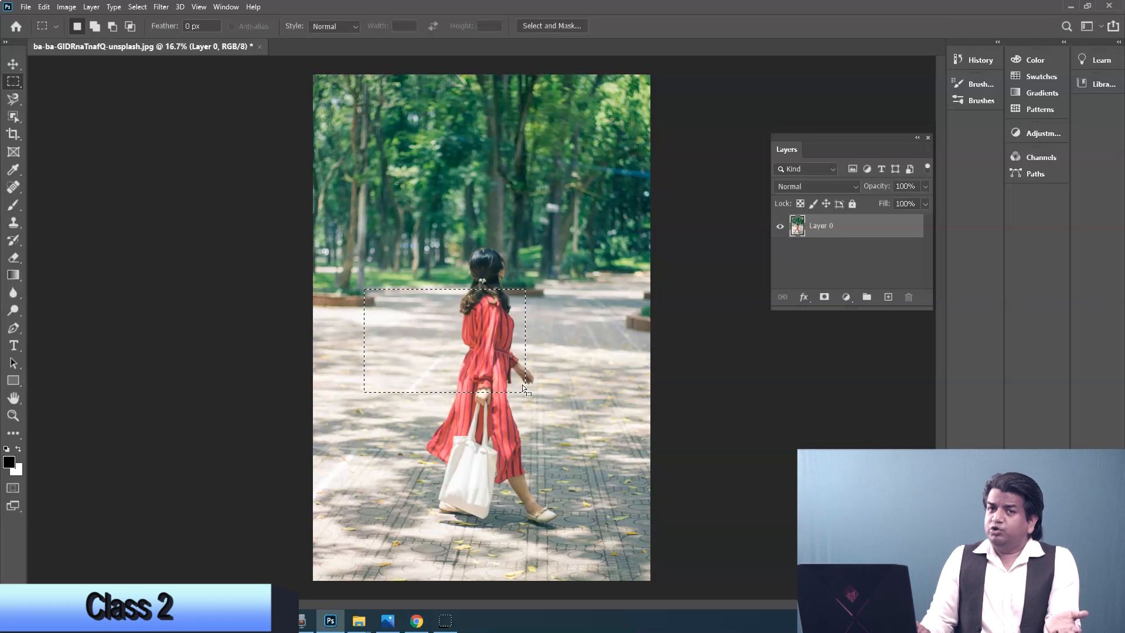
{"action": "left_click_drag", "start_coordinate": [394, 191], "coordinate": [478, 349]}
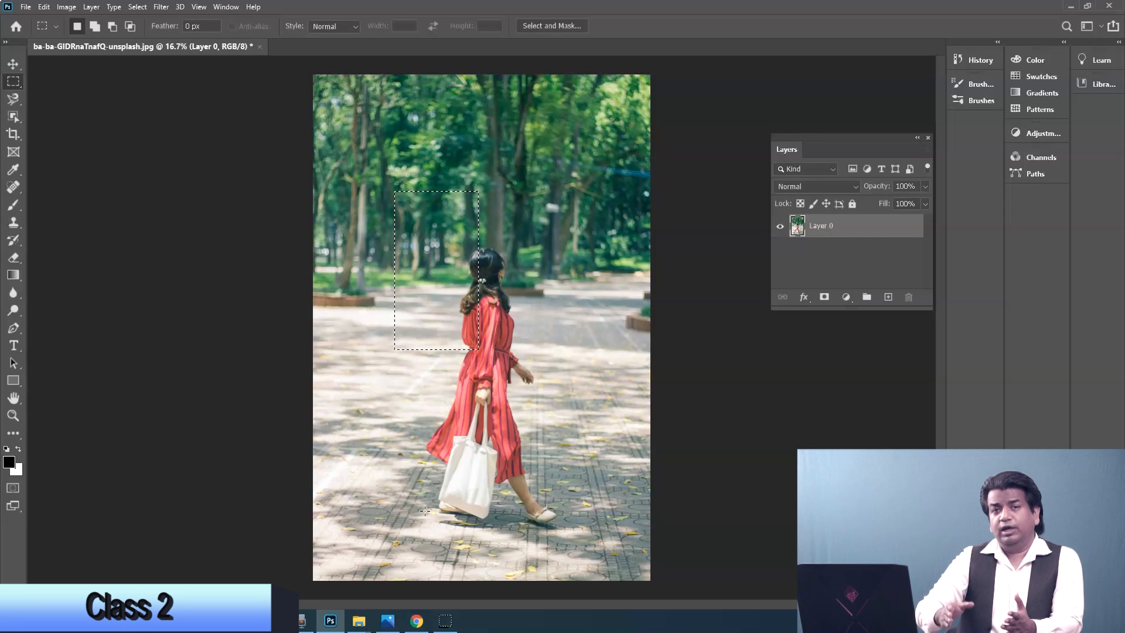
In Add to Selection mode, add three more rectangles so four areas separated by narrow gaps cover the woman.
{"action": "left_click", "coordinate": [95, 27]}
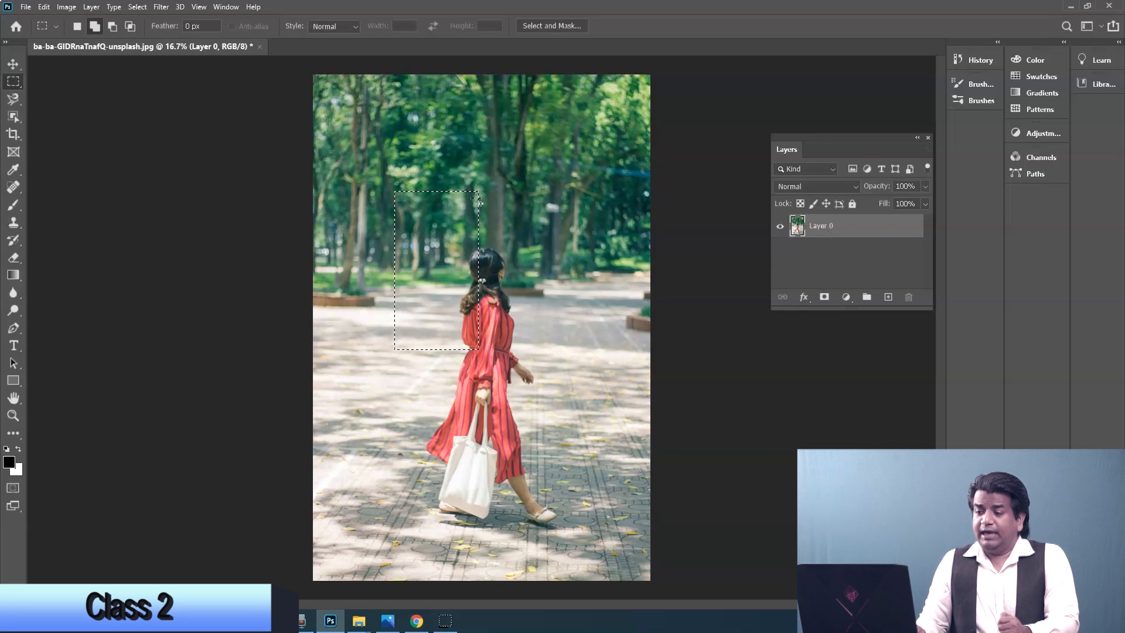
{"action": "left_click_drag", "start_coordinate": [488, 190], "coordinate": [559, 321]}
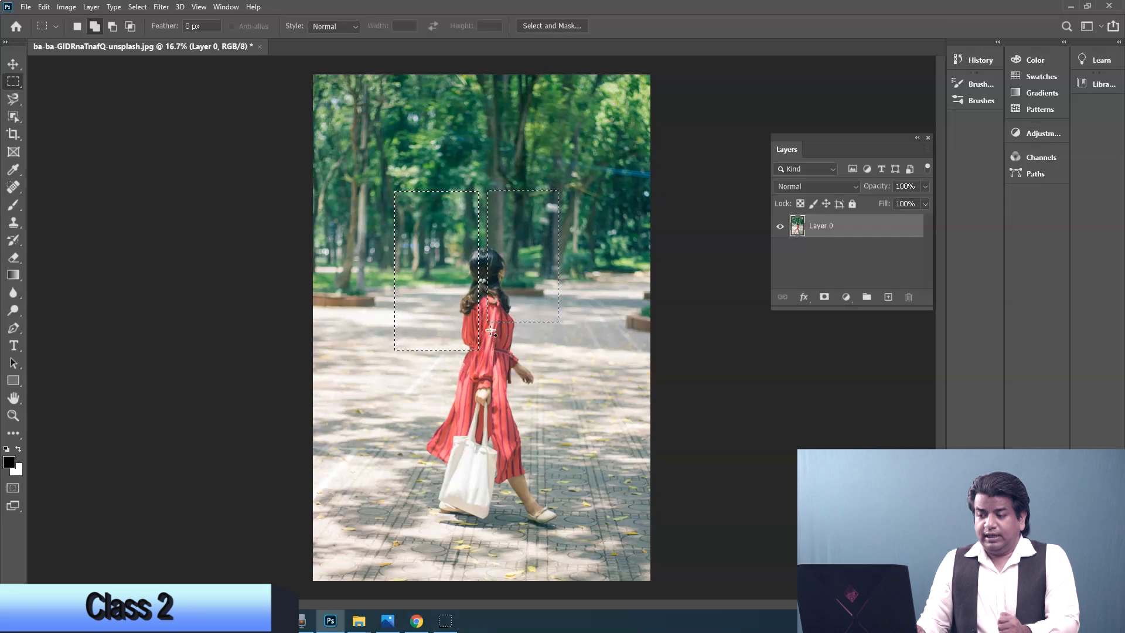
{"action": "left_click_drag", "start_coordinate": [490, 330], "coordinate": [559, 504]}
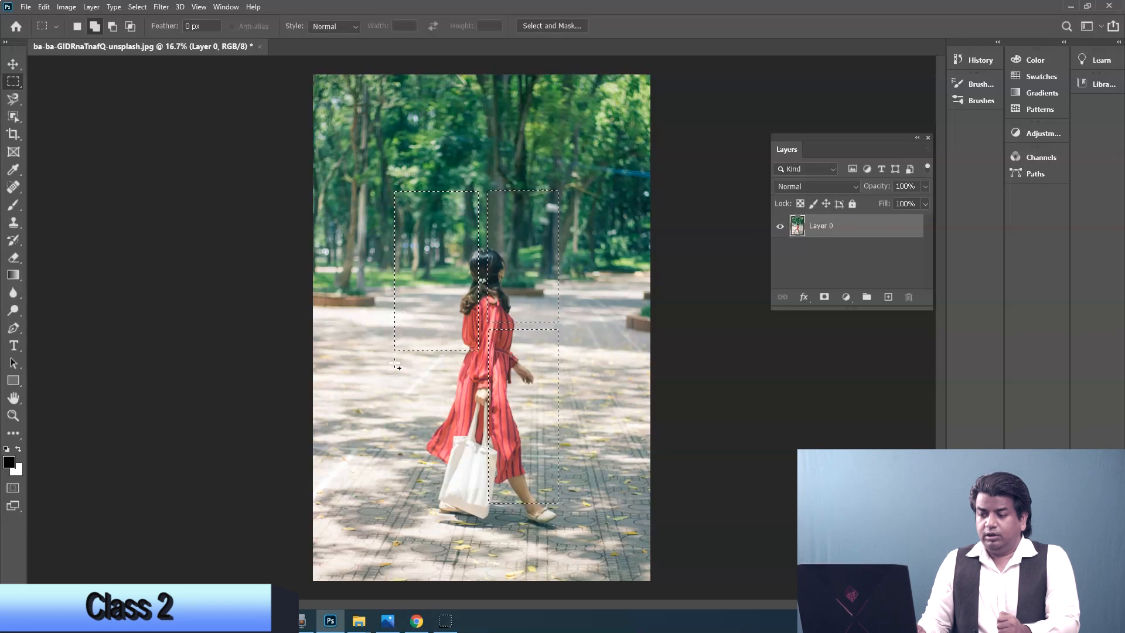
{"action": "left_click_drag", "start_coordinate": [468, 512], "coordinate": [481, 503]}
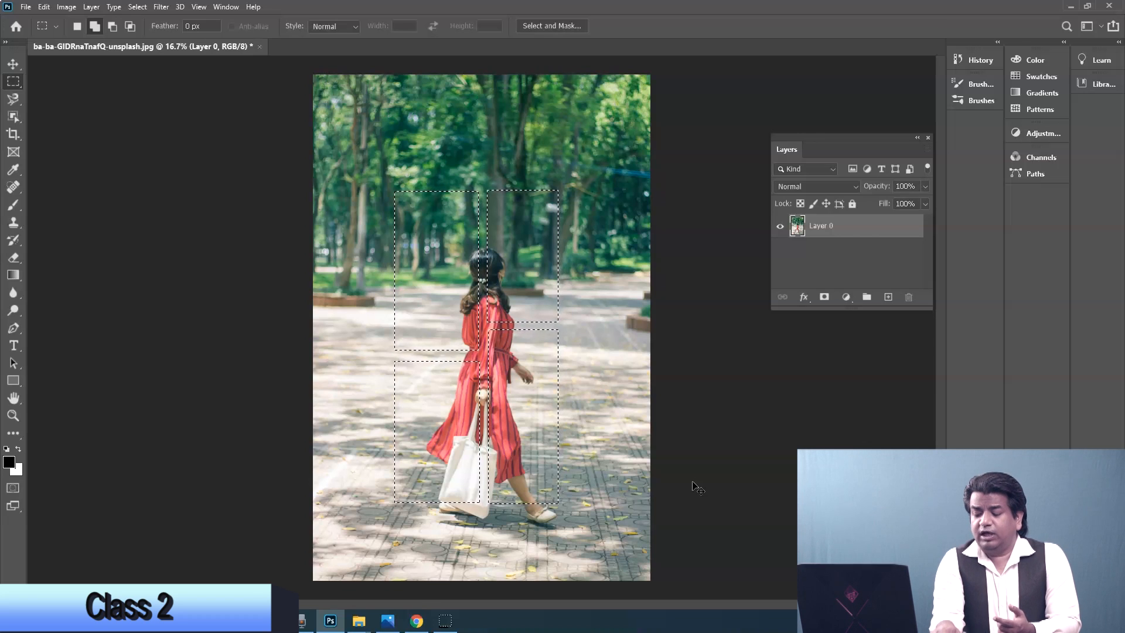
Paste the copied four-part selection into a new document, and close that document without saving.
{"action": "key", "text": "ctrl+n"}
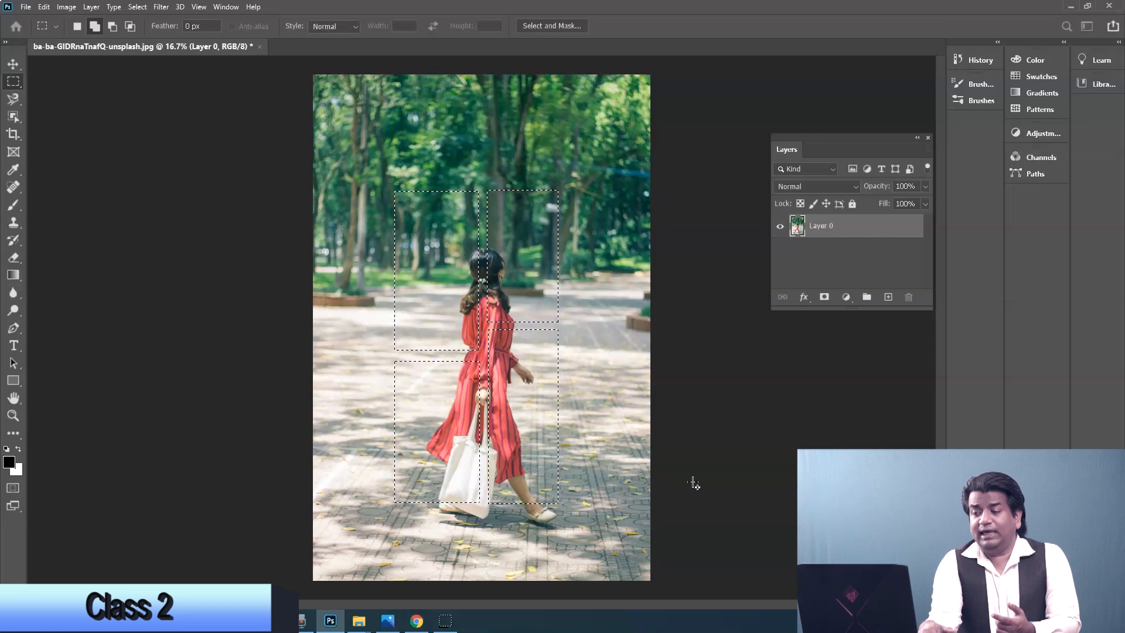
{"action": "key", "text": "Return"}
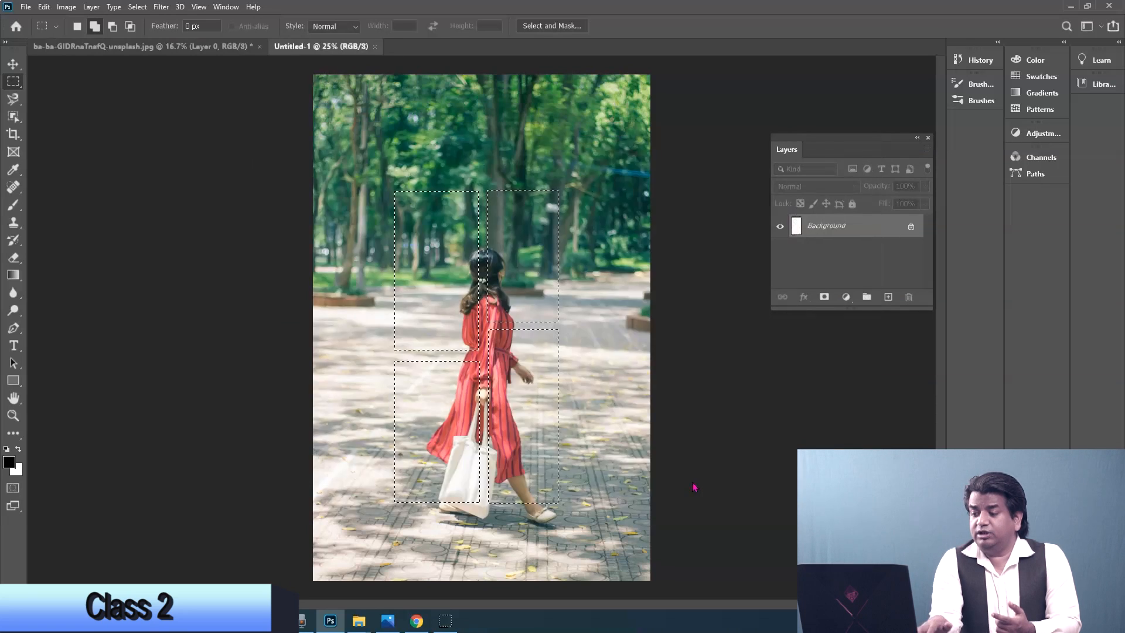
{"action": "key", "text": "ctrl+v"}
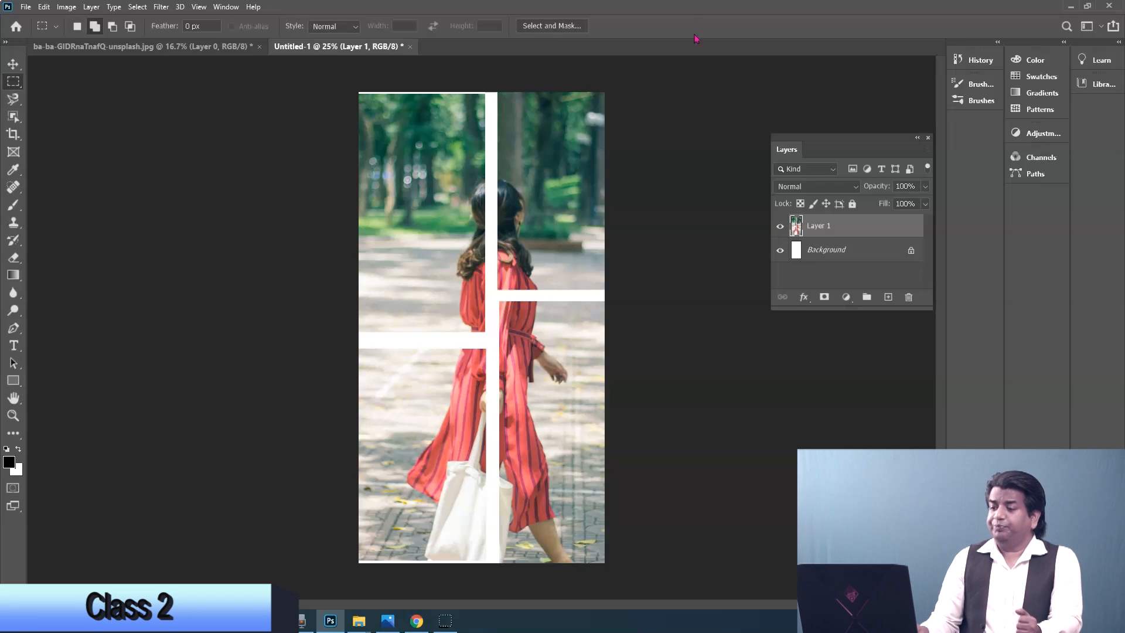
{"action": "left_click", "coordinate": [410, 47]}
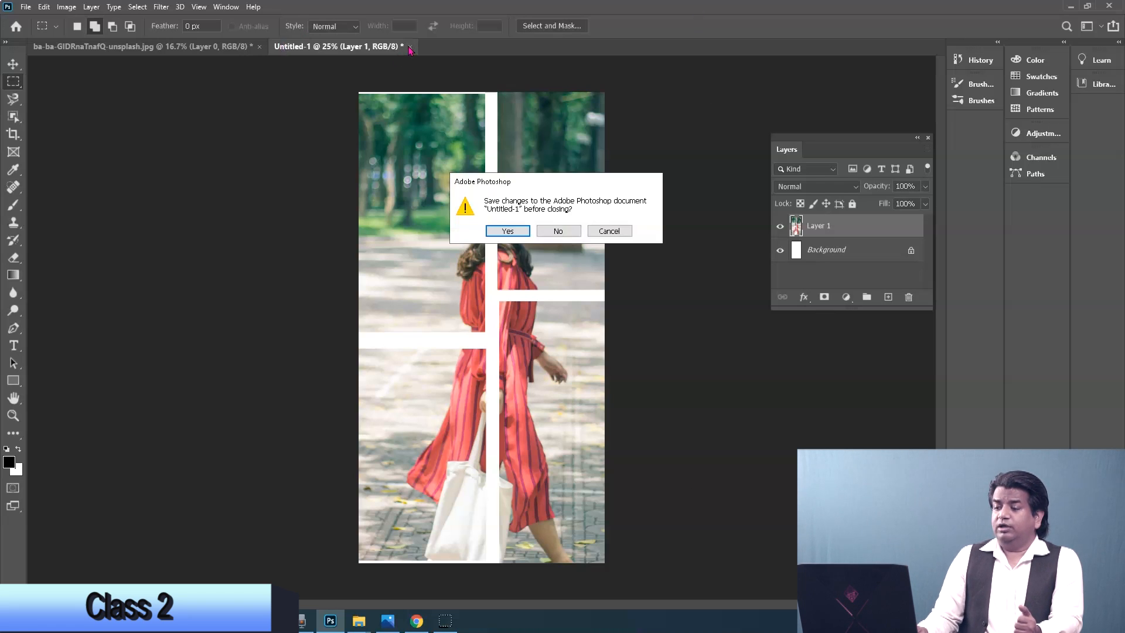
{"action": "left_click", "coordinate": [557, 231]}
Replace the previous selection with a single rectangle around the woman's head in New Selection mode.
{"action": "key", "text": "v"}
{"action": "left_click", "coordinate": [13, 82]}
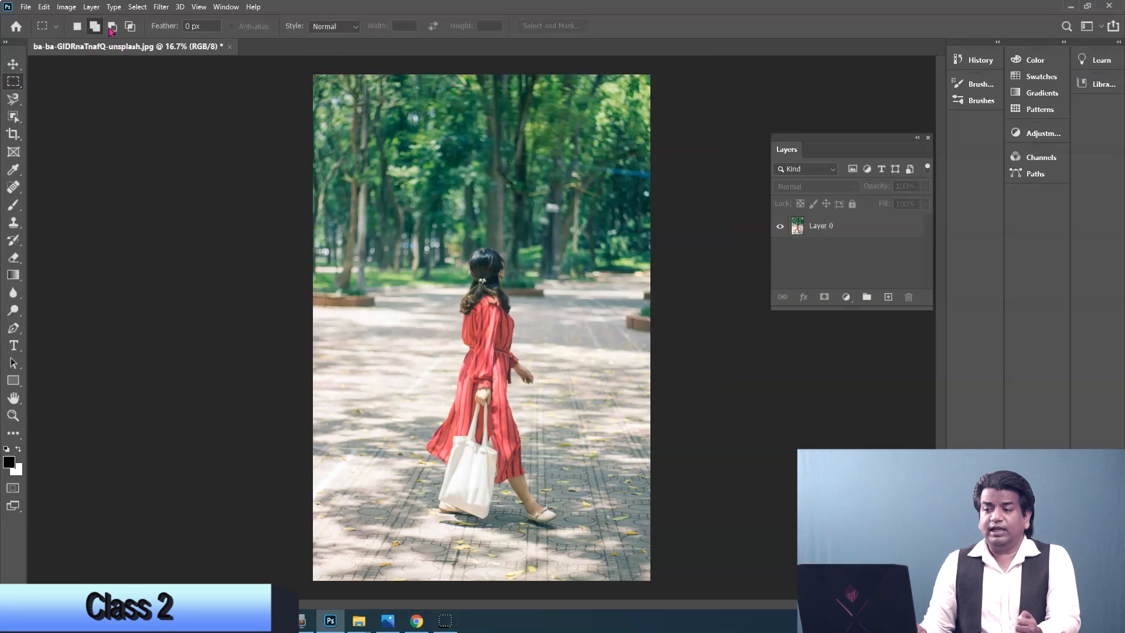
{"action": "left_click_drag", "start_coordinate": [417, 212], "coordinate": [541, 314]}
{"action": "left_click", "coordinate": [439, 355]}
{"action": "left_click_drag", "start_coordinate": [427, 249], "coordinate": [533, 321]}
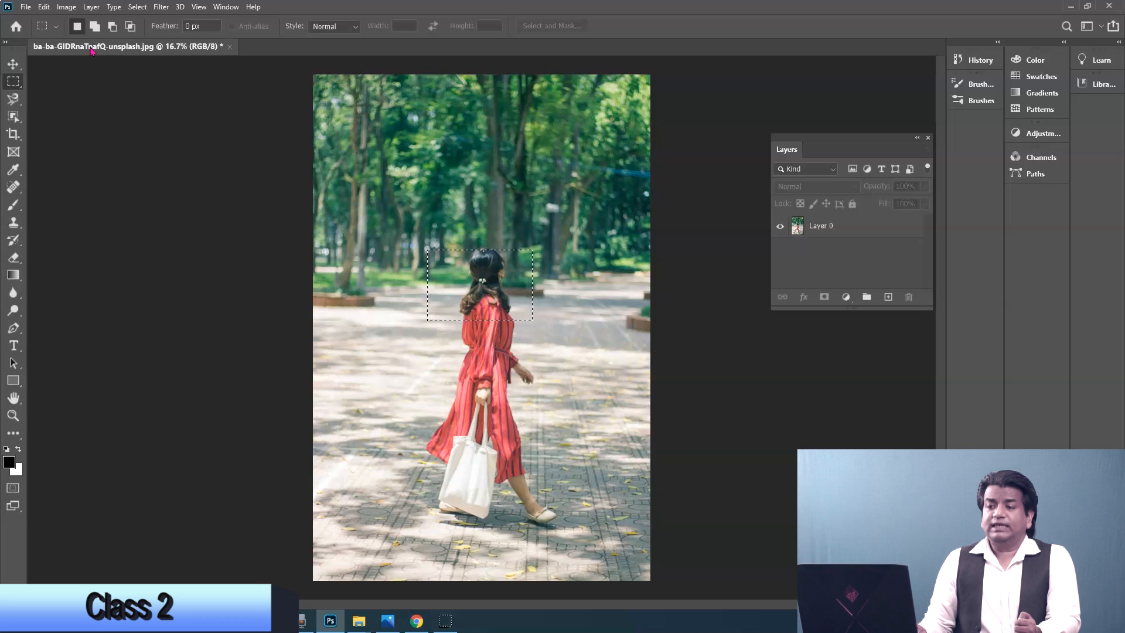
Add three overlapping rectangles stepping down the woman's body to the head selection, restoring the combined selection after deselecting it.
{"action": "left_click", "coordinate": [95, 26]}
{"action": "left_click_drag", "start_coordinate": [504, 294], "coordinate": [590, 364]}
{"action": "left_click_drag", "start_coordinate": [463, 346], "coordinate": [549, 415]}
{"action": "left_click_drag", "start_coordinate": [412, 405], "coordinate": [496, 475]}
{"action": "key", "text": "ctrl+d"}
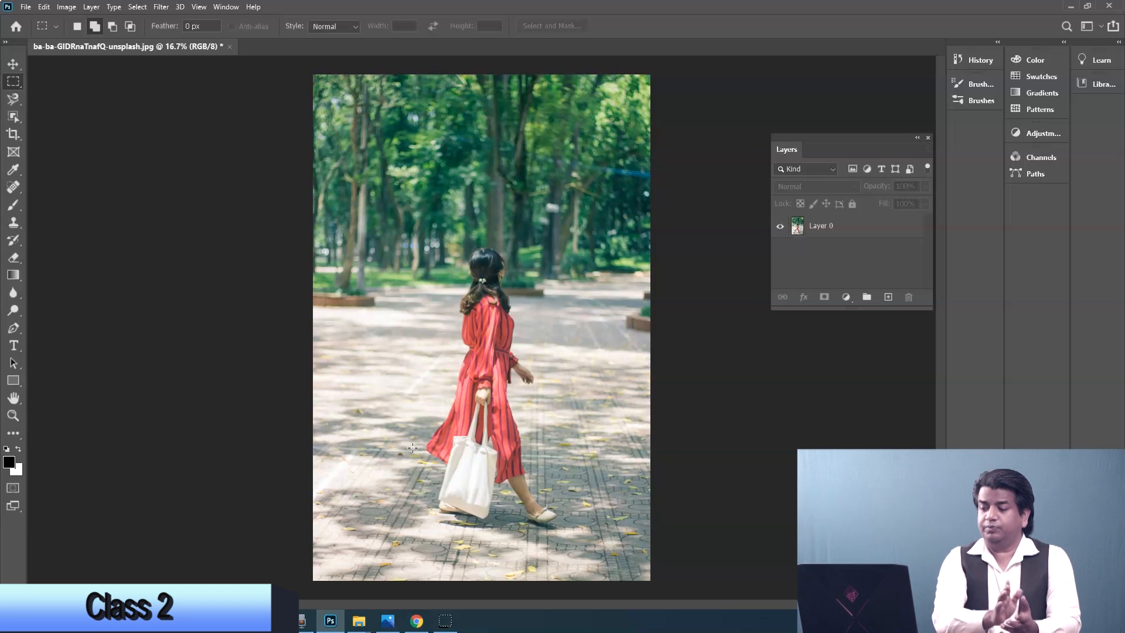
{"action": "key", "text": "ctrl+z"}
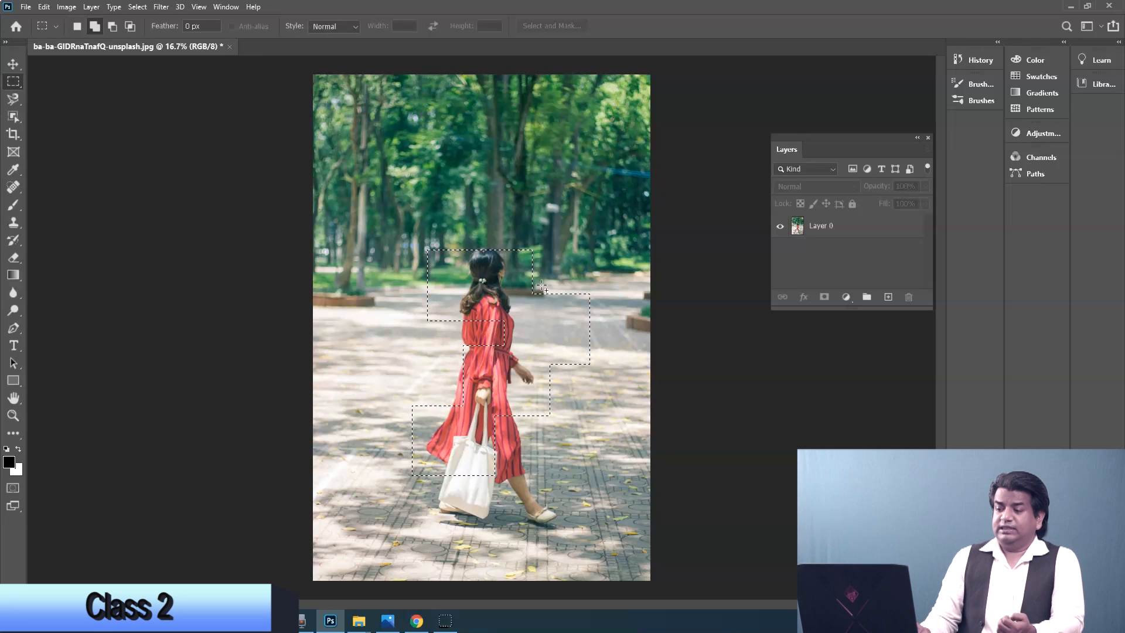
Extend the combined selection with rectangles above the head, around the bag and around the front foot.
{"action": "left_click_drag", "start_coordinate": [463, 215], "coordinate": [531, 274]}
{"action": "left_click_drag", "start_coordinate": [373, 444], "coordinate": [522, 537]}
{"action": "left_click_drag", "start_coordinate": [484, 486], "coordinate": [581, 547]}
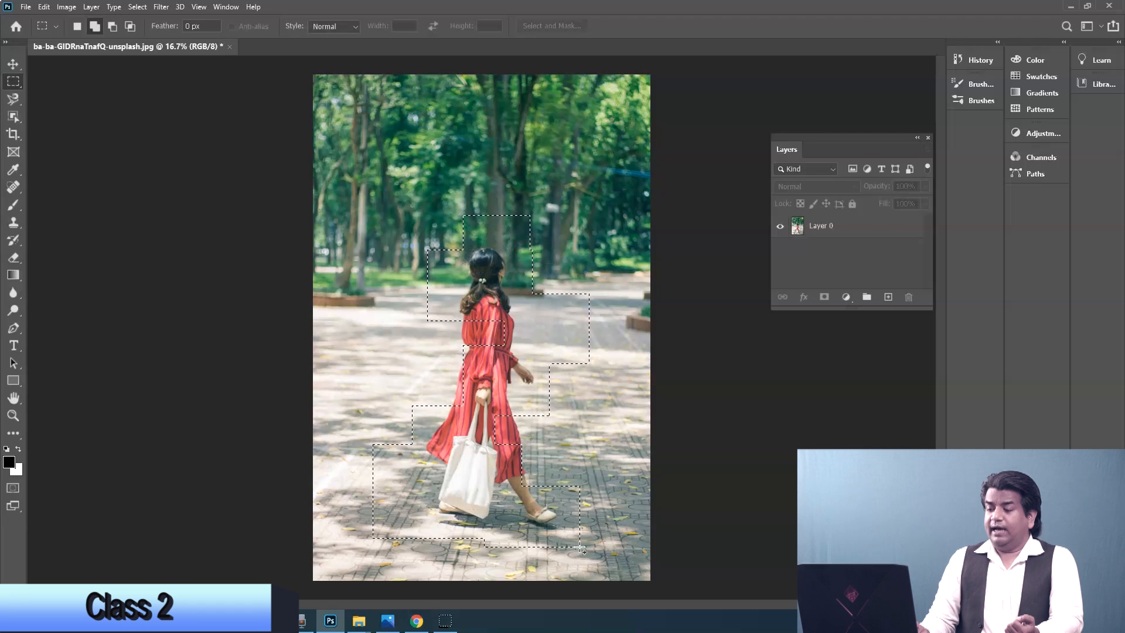
Subtract a rectangle about 2586 x 1446 px around the bag and legs, and trim the skirt and right-hand pavement areas from the selection.
{"action": "left_click", "coordinate": [111, 28]}
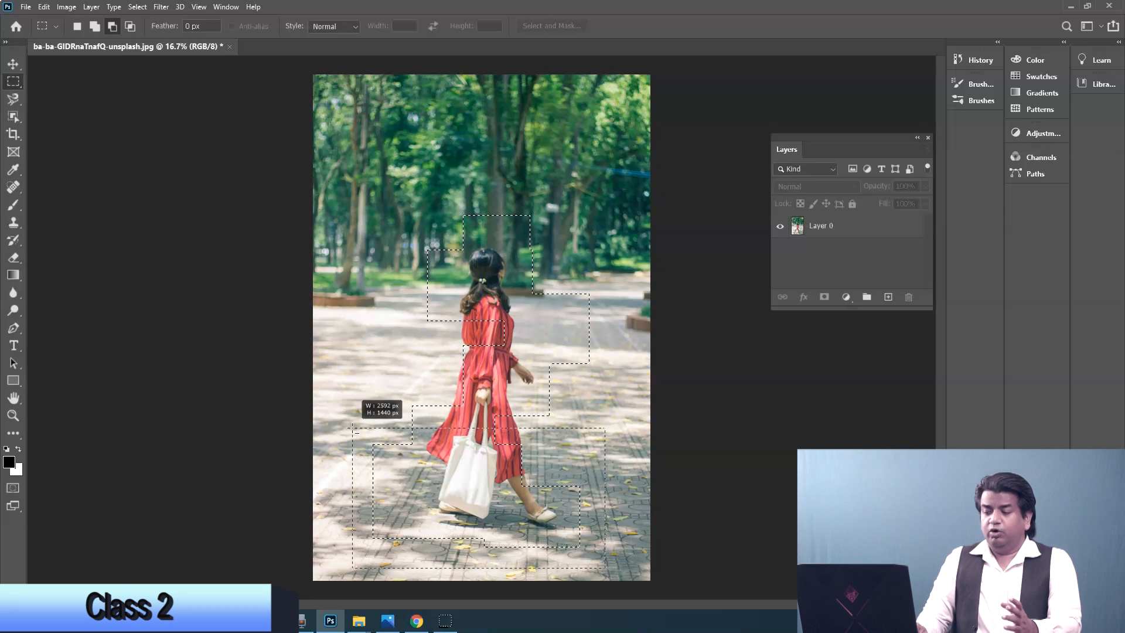
{"action": "left_click_drag", "start_coordinate": [352, 427], "coordinate": [353, 426]}
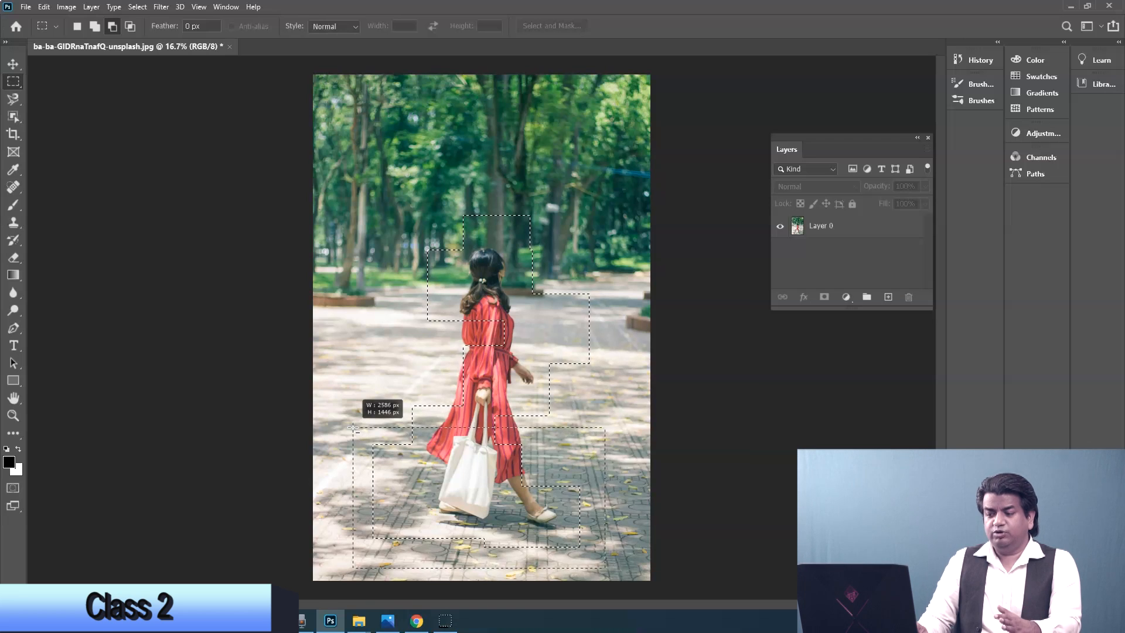
{"action": "left_click_drag", "start_coordinate": [352, 426], "coordinate": [353, 426]}
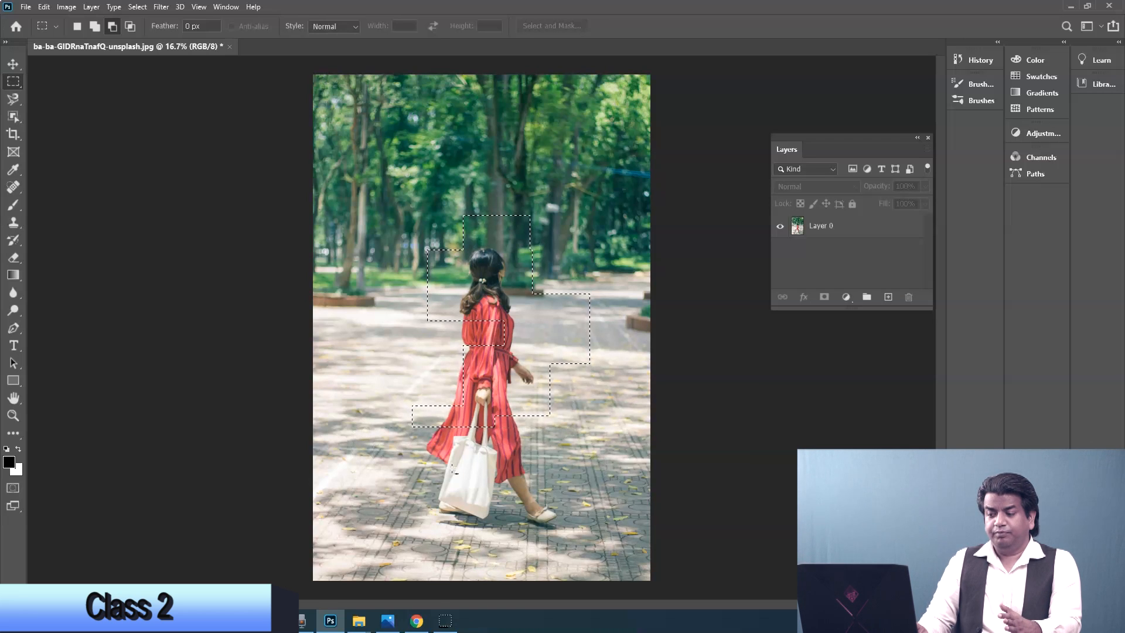
{"action": "left_click_drag", "start_coordinate": [538, 480], "coordinate": [410, 384]}
{"action": "left_click_drag", "start_coordinate": [557, 269], "coordinate": [617, 378]}
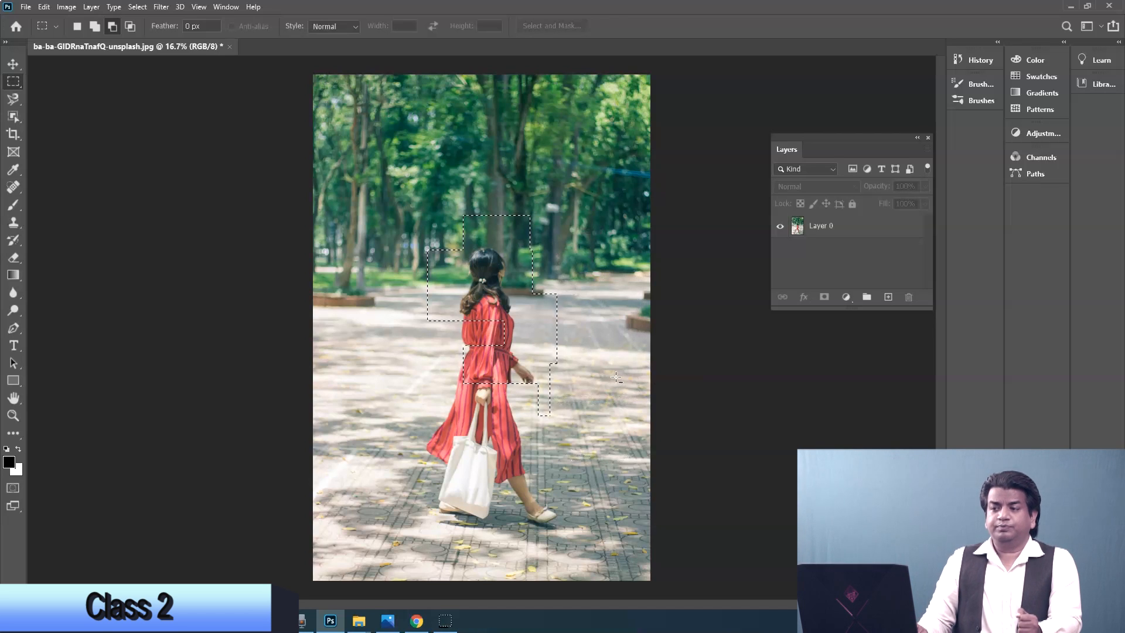
Intersect the stepped selection with a rectangle about 1884 x 996 px across the woman's head and shoulders.
{"action": "left_click", "coordinate": [130, 26]}
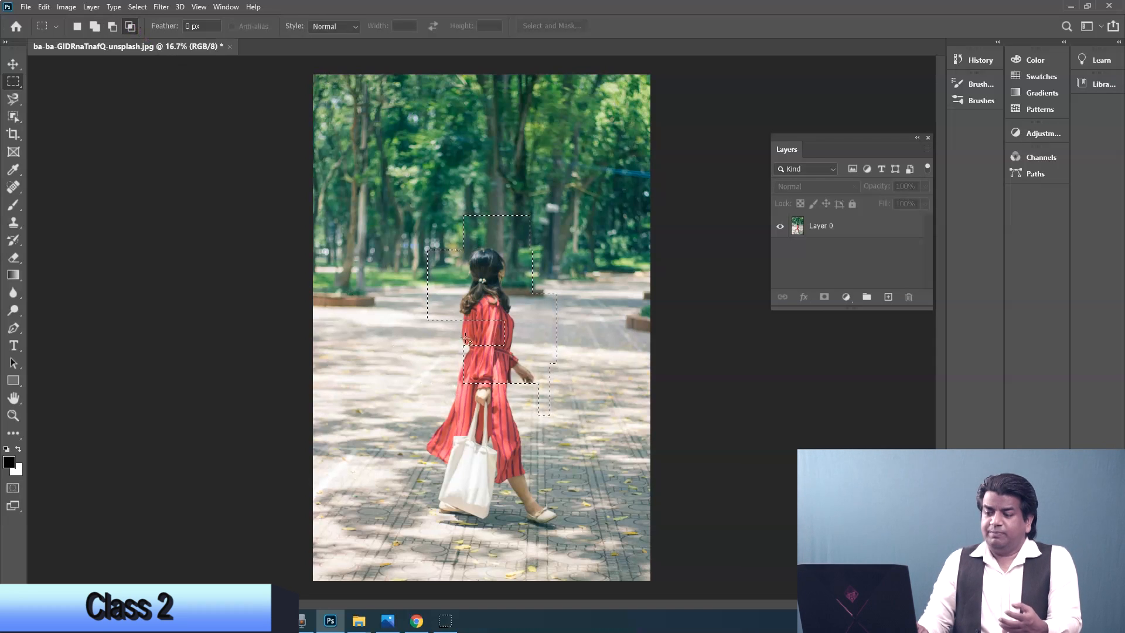
{"action": "left_click_drag", "start_coordinate": [460, 302], "coordinate": [590, 344]}
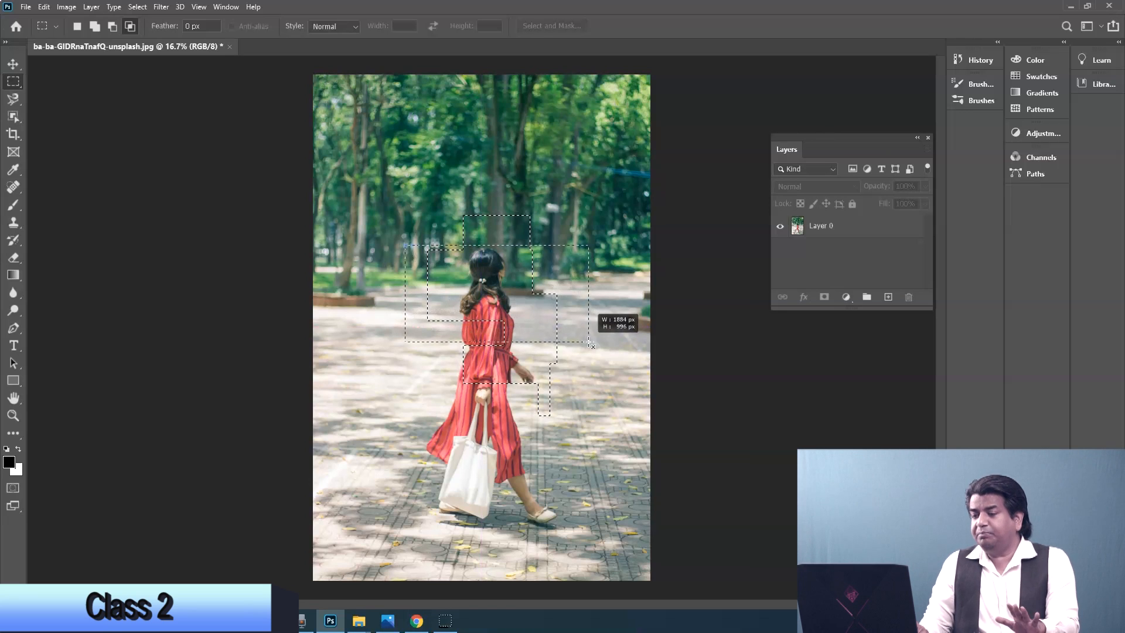
{"action": "left_click_drag", "start_coordinate": [590, 344], "coordinate": [590, 344]}
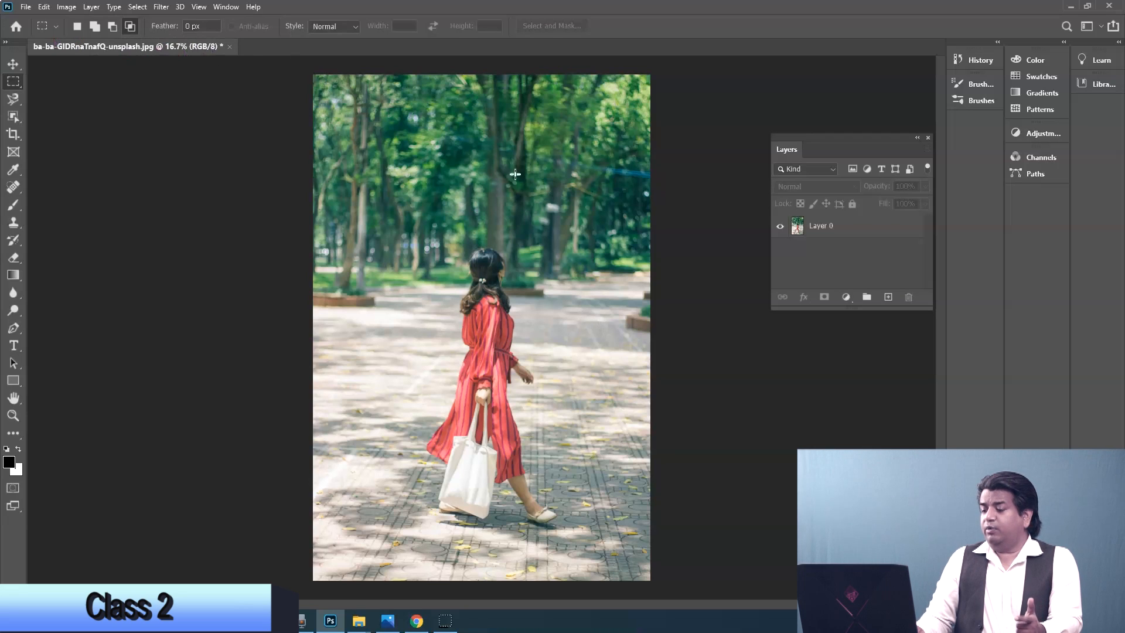
Start a new rectangular selection over the woman's back, and add overlapping rectangles around her head, waist and legs.
{"action": "left_click_drag", "start_coordinate": [416, 179], "coordinate": [515, 300]}
{"action": "left_click_drag", "start_coordinate": [381, 250], "coordinate": [502, 428]}
{"action": "left_click", "coordinate": [94, 26]}
{"action": "left_click_drag", "start_coordinate": [459, 228], "coordinate": [540, 301]}
{"action": "left_click_drag", "start_coordinate": [472, 313], "coordinate": [546, 413]}
{"action": "left_click_drag", "start_coordinate": [449, 385], "coordinate": [573, 498]}
Subtract a rectangle about 1746 x 1212 px around the woman's head from the combined selection.
{"action": "left_click", "coordinate": [113, 27]}
{"action": "left_click_drag", "start_coordinate": [403, 199], "coordinate": [576, 319]}
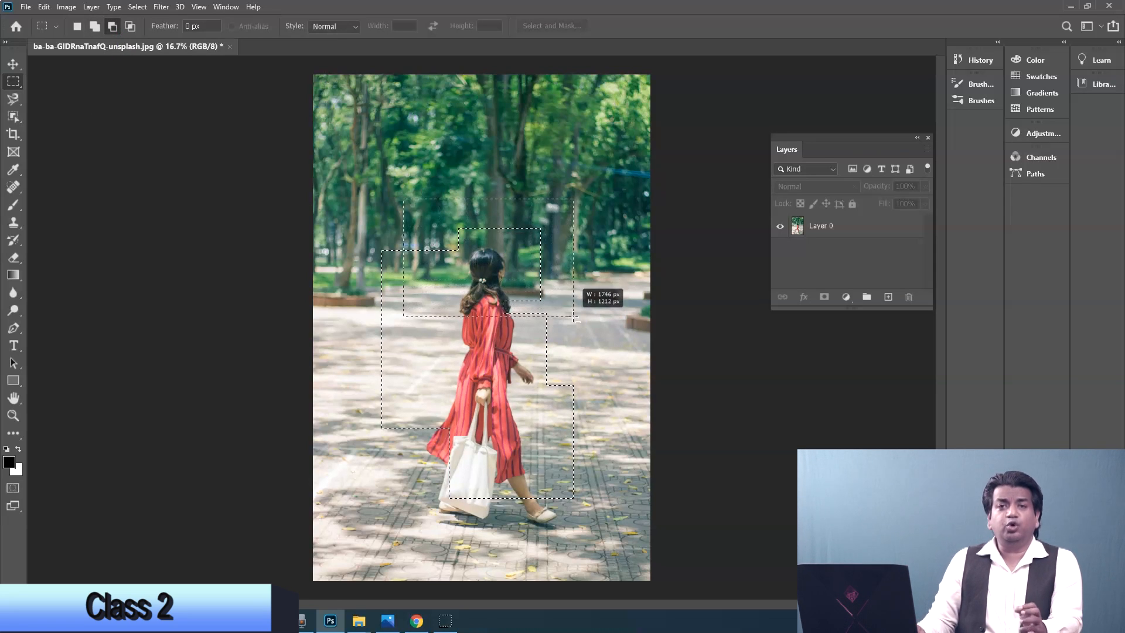
{"action": "left_click_drag", "start_coordinate": [576, 320], "coordinate": [577, 320]}
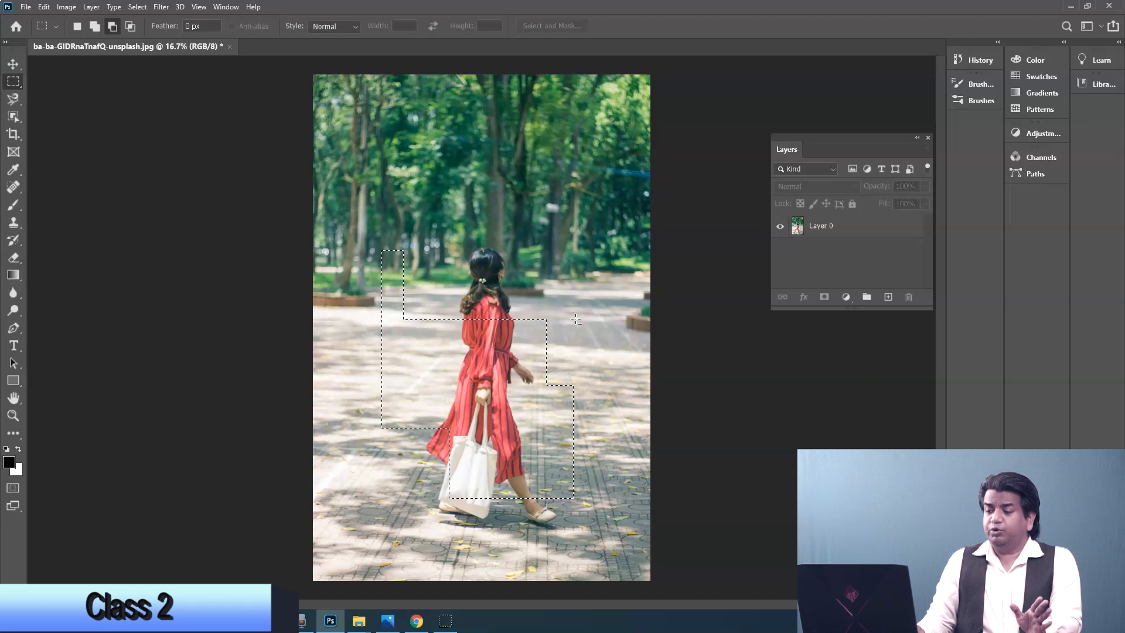
Intersect the remaining selection with a tall rectangle over the woman's dress and bag.
{"action": "left_click", "coordinate": [130, 26]}
{"action": "left_click_drag", "start_coordinate": [557, 293], "coordinate": [457, 432]}
{"action": "left_click_drag", "start_coordinate": [444, 505], "coordinate": [444, 505]}
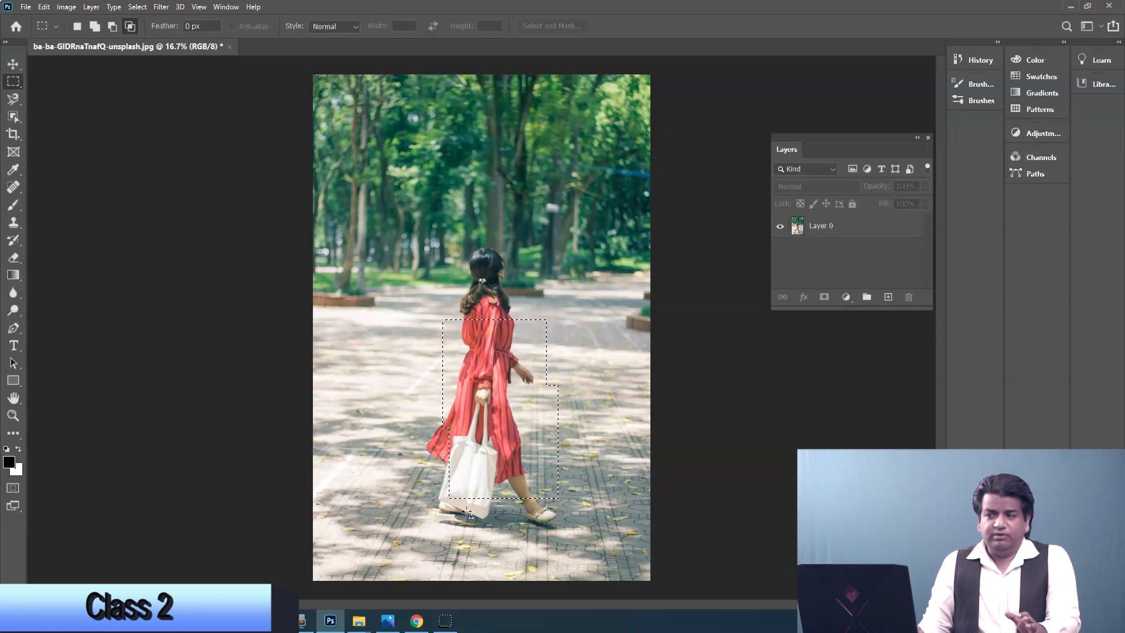